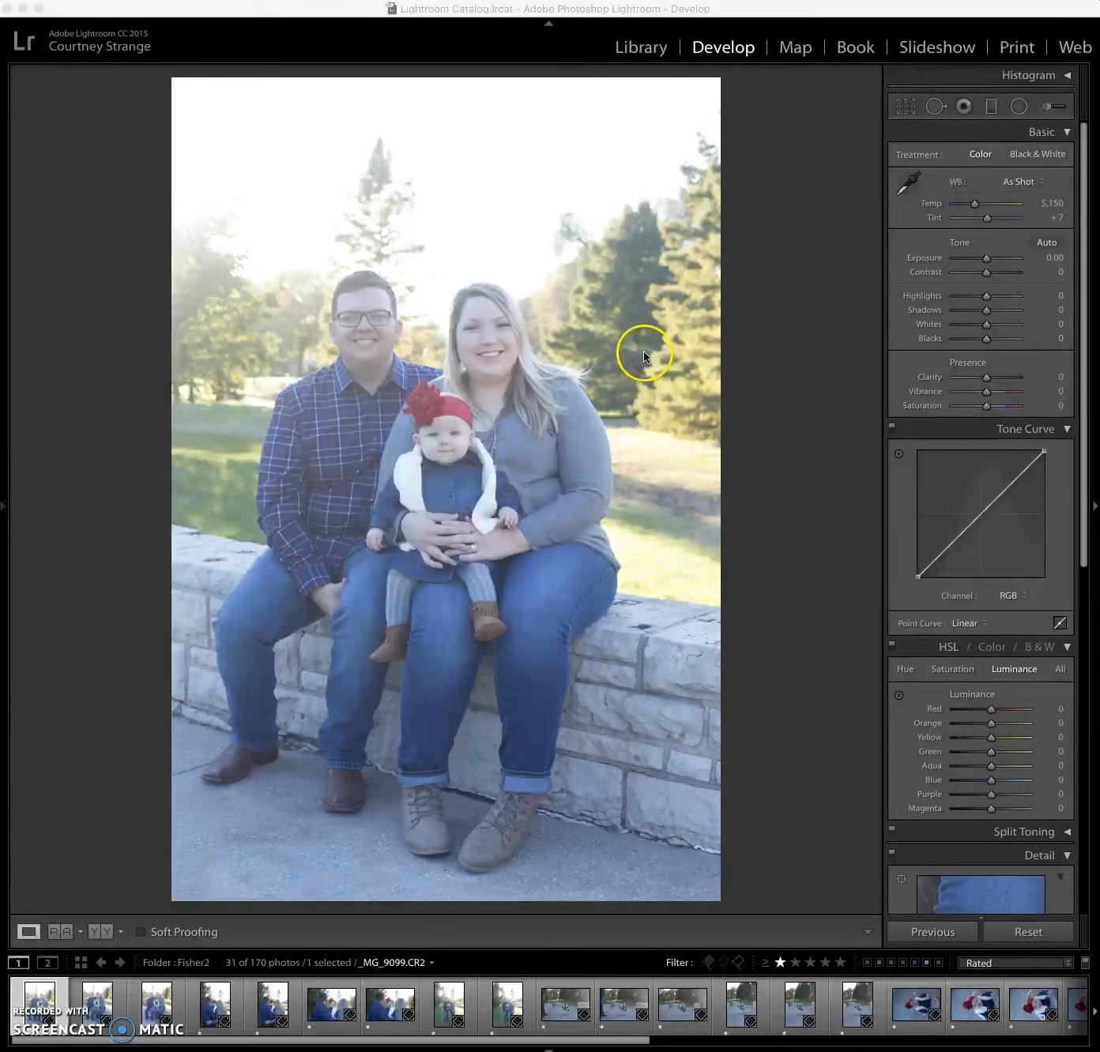
Raise the family photo's Vibrance to +27 and its Saturation to +21
{"action": "left_click", "coordinate": [988, 393]}
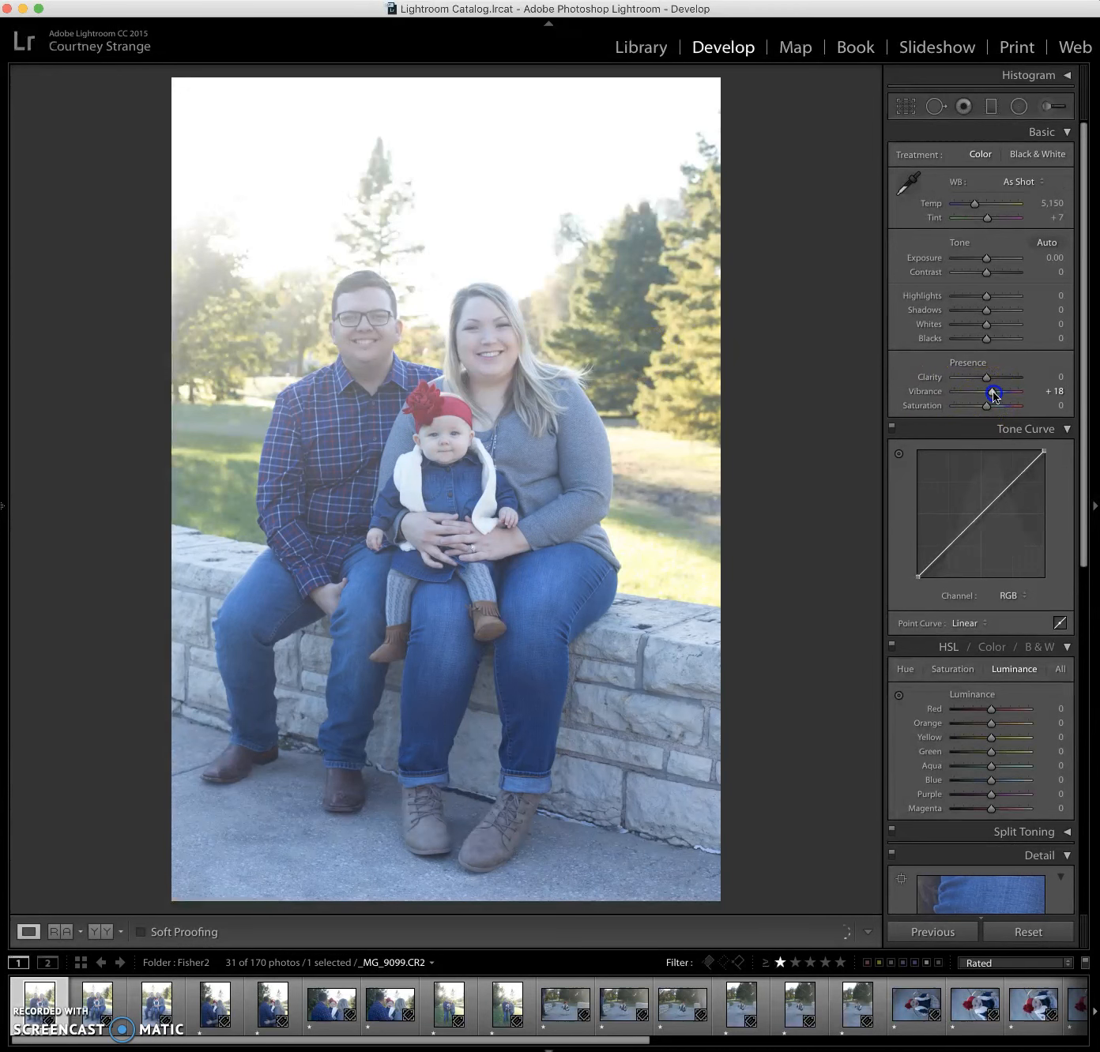
{"action": "left_click_drag", "start_coordinate": [996, 394], "coordinate": [995, 406]}
{"action": "left_click", "coordinate": [994, 405]}
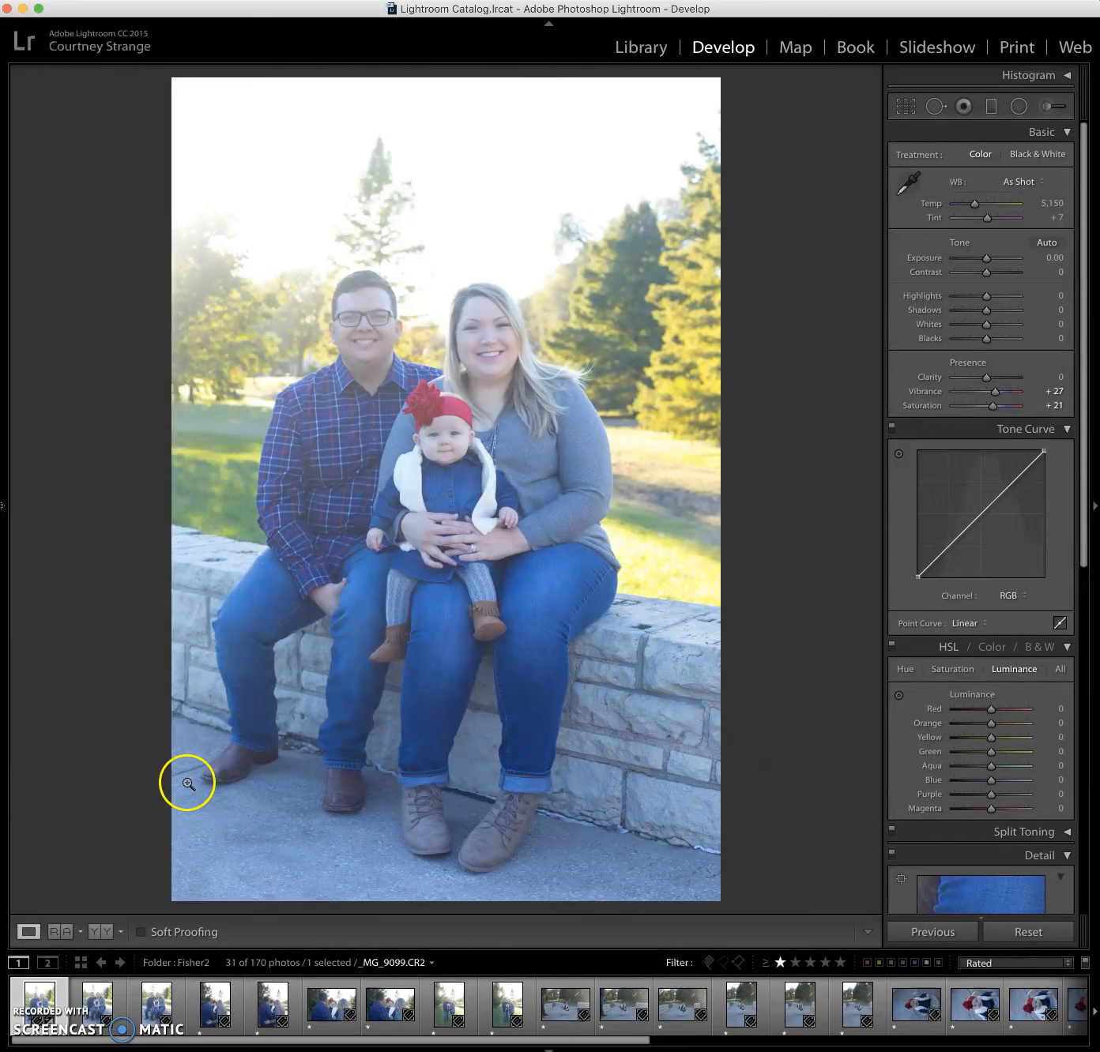
Warm the white balance temperature to 5,889 and set the tone to Exposure +0.05, Shadows -36 and Blacks -37
{"action": "left_click_drag", "start_coordinate": [973, 200], "coordinate": [976, 204]}
{"action": "left_click", "coordinate": [1024, 228]}
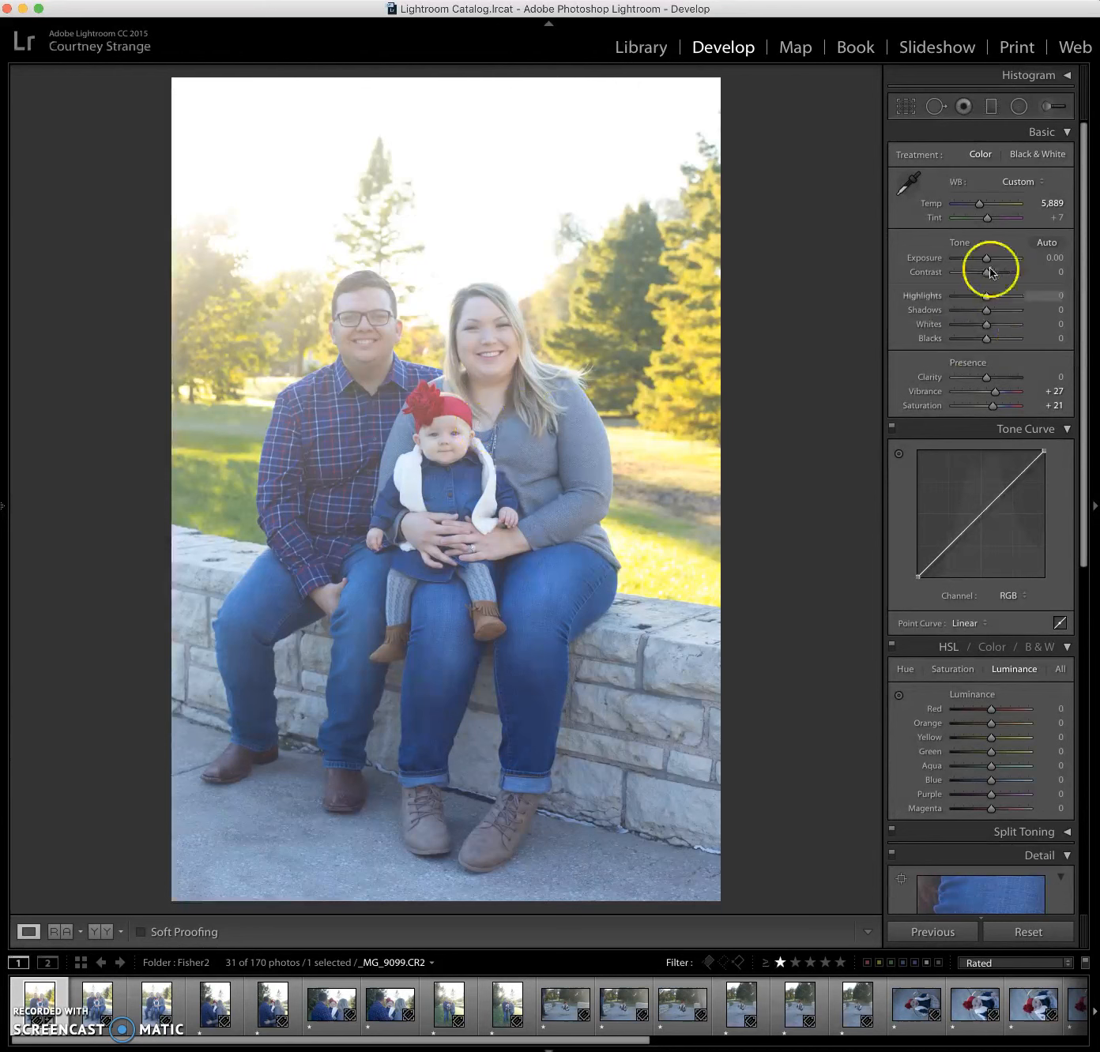
{"action": "left_click_drag", "start_coordinate": [986, 259], "coordinate": [987, 259]}
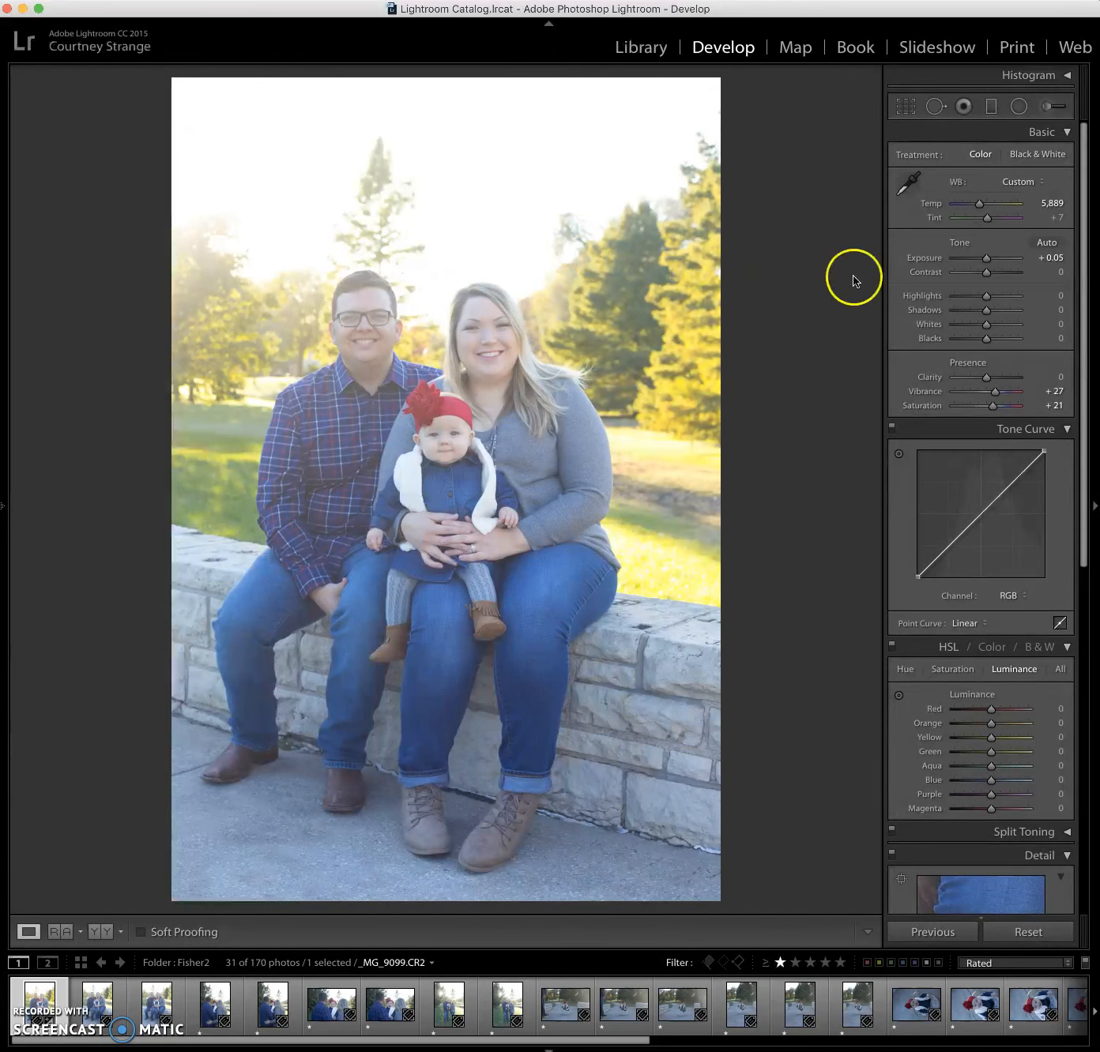
{"action": "mouse_move", "coordinate": [986, 310]}
{"action": "left_mouse_down"}
{"action": "mouse_move", "coordinate": [974, 313]}
{"action": "mouse_move", "coordinate": [974, 341]}
{"action": "left_mouse_up"}
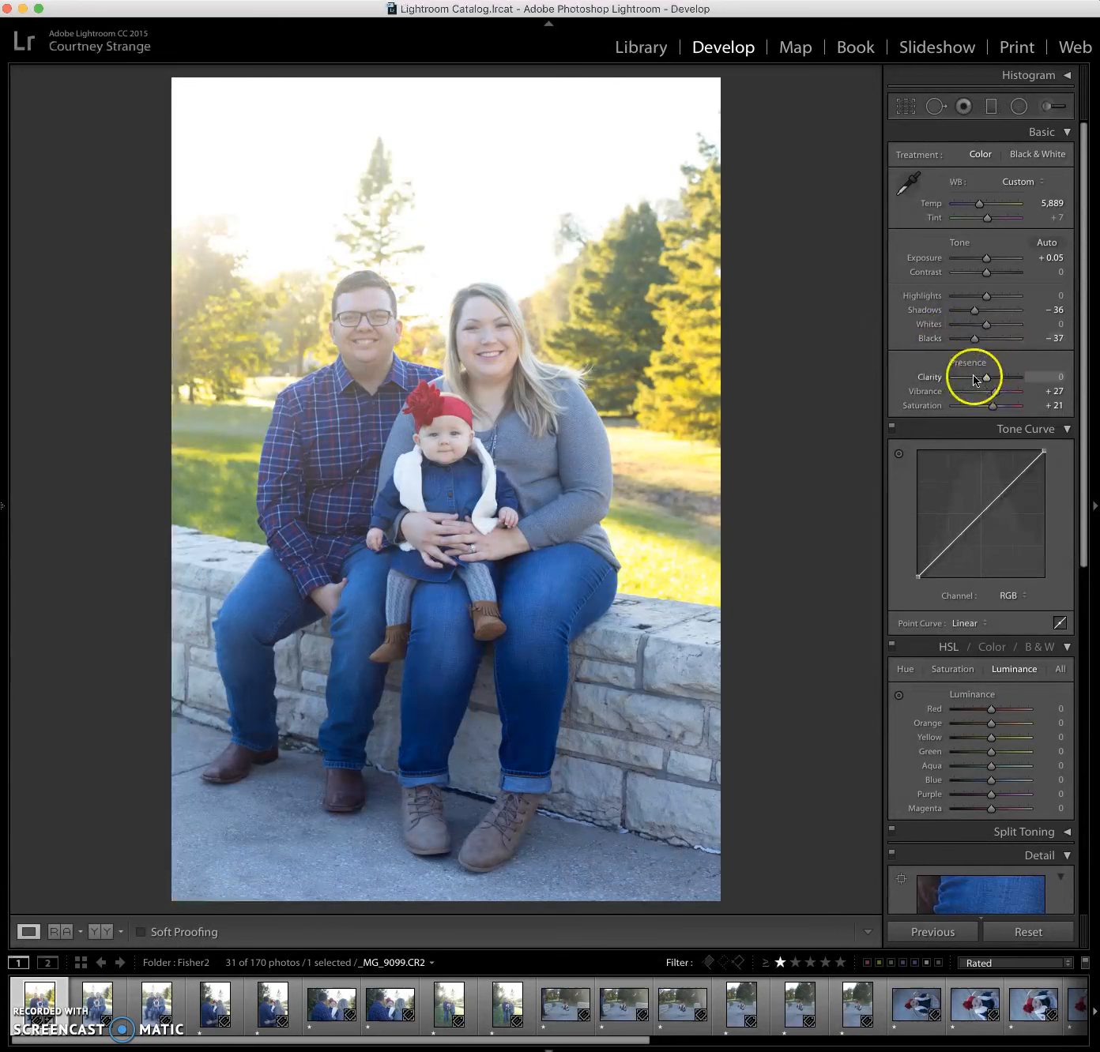
Try Clarity at +64, inspecting the man's face up close, and at about -17, resetting it to 0 each time
{"action": "left_click_drag", "start_coordinate": [985, 380], "coordinate": [1012, 375]}
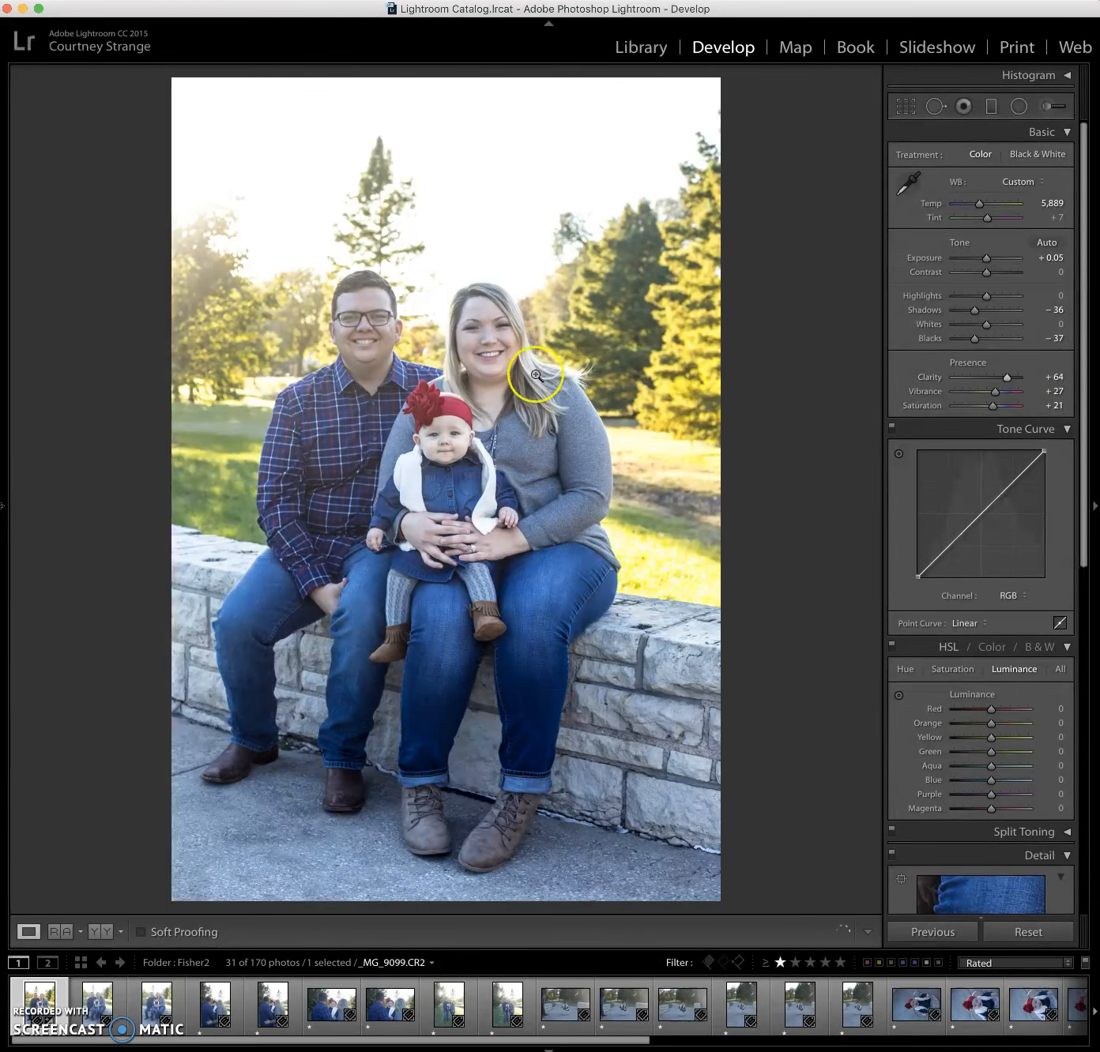
{"action": "left_click", "coordinate": [373, 339]}
{"action": "left_click_drag", "start_coordinate": [419, 336], "coordinate": [467, 556]}
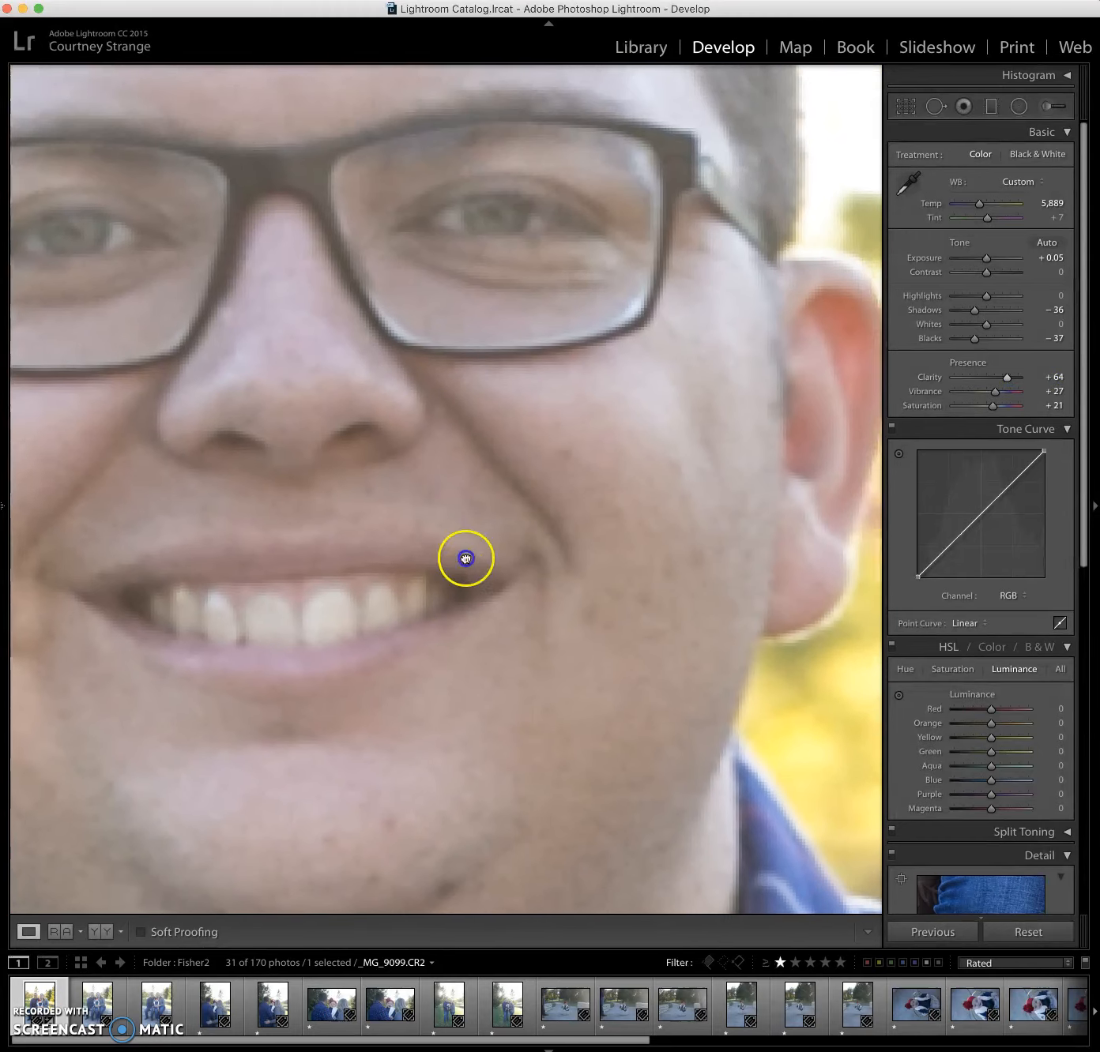
{"action": "left_click", "coordinate": [439, 288]}
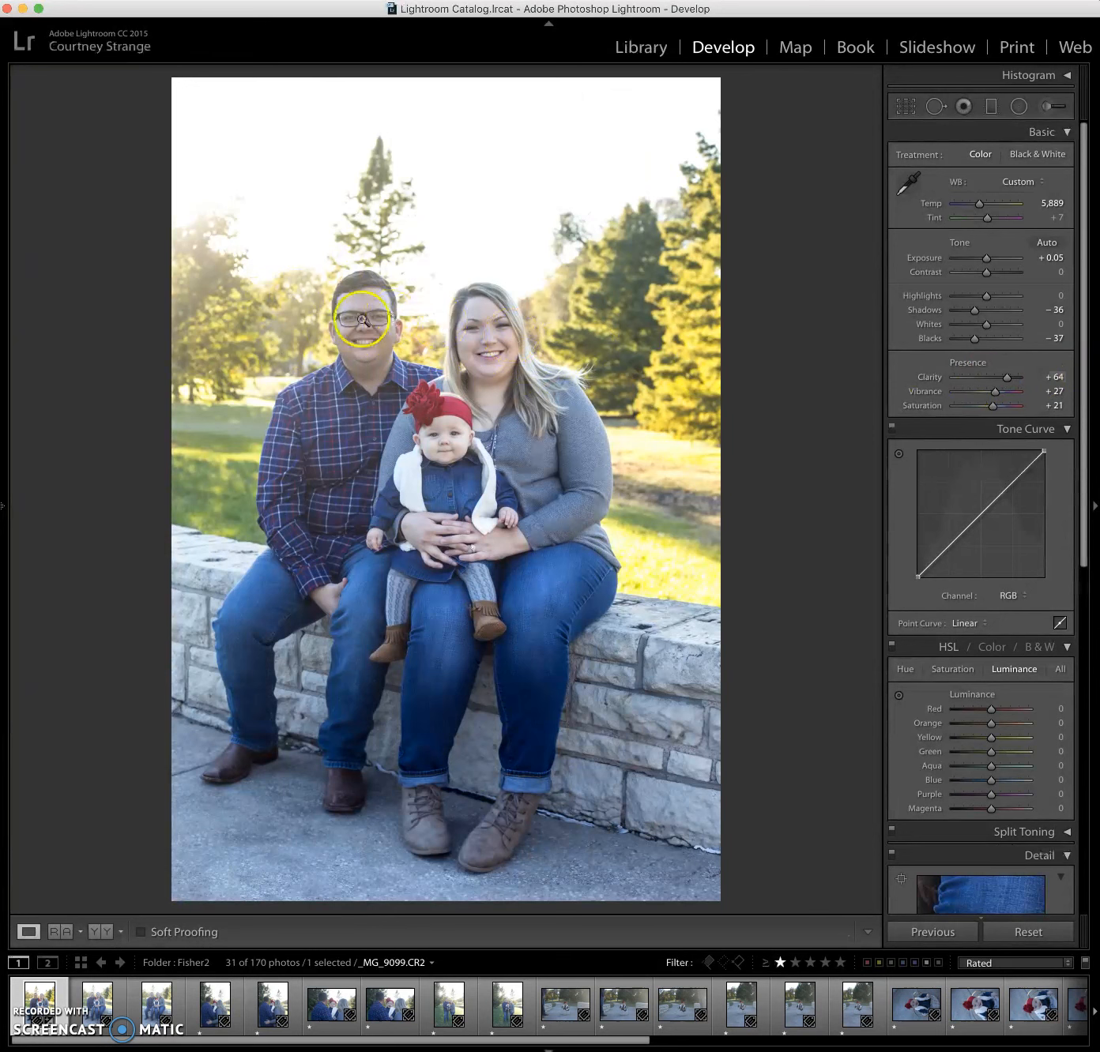
{"action": "double_click", "coordinate": [1006, 380]}
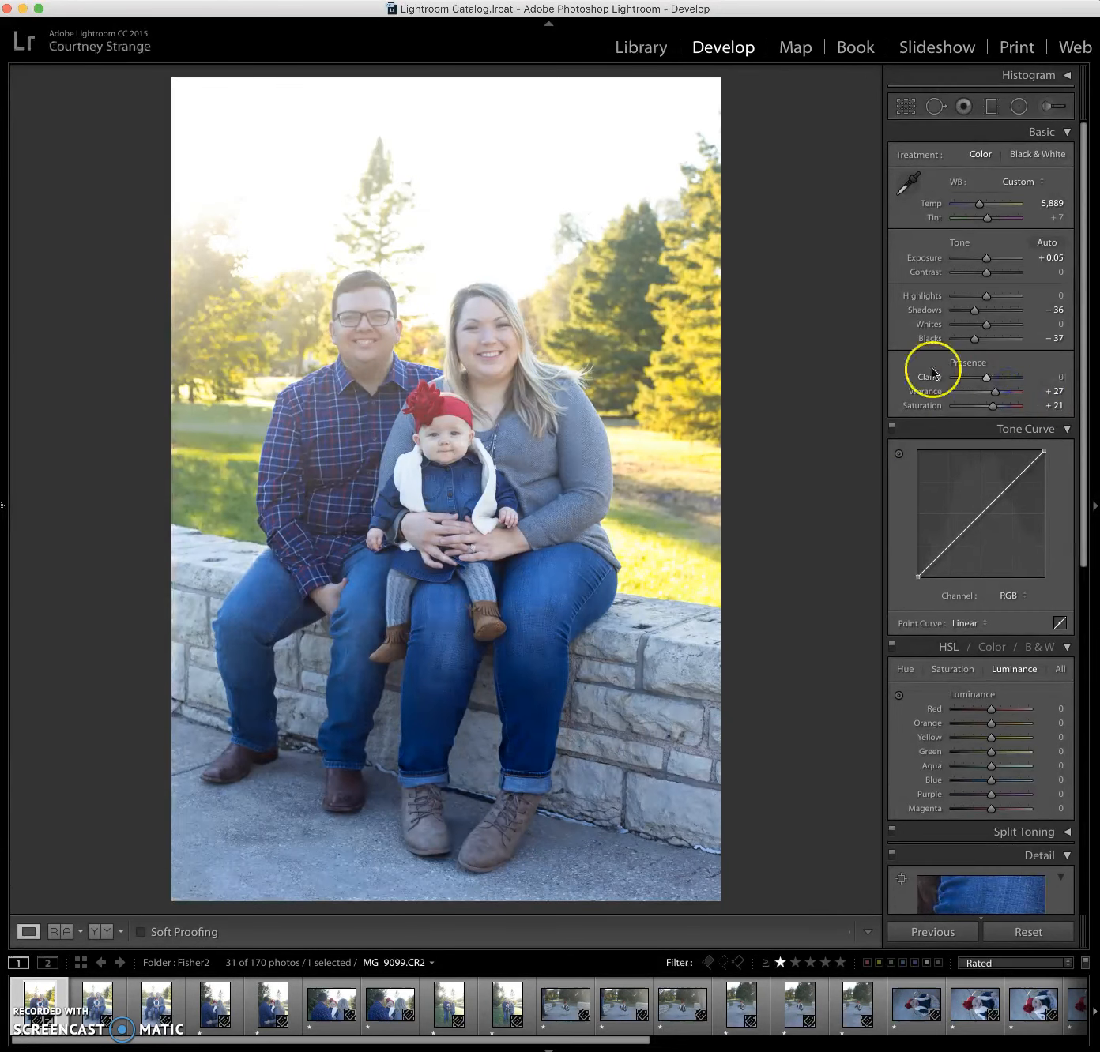
{"action": "mouse_move", "coordinate": [988, 377]}
{"action": "left_mouse_down"}
{"action": "mouse_move", "coordinate": [955, 378]}
{"action": "mouse_move", "coordinate": [982, 377]}
{"action": "left_mouse_up"}
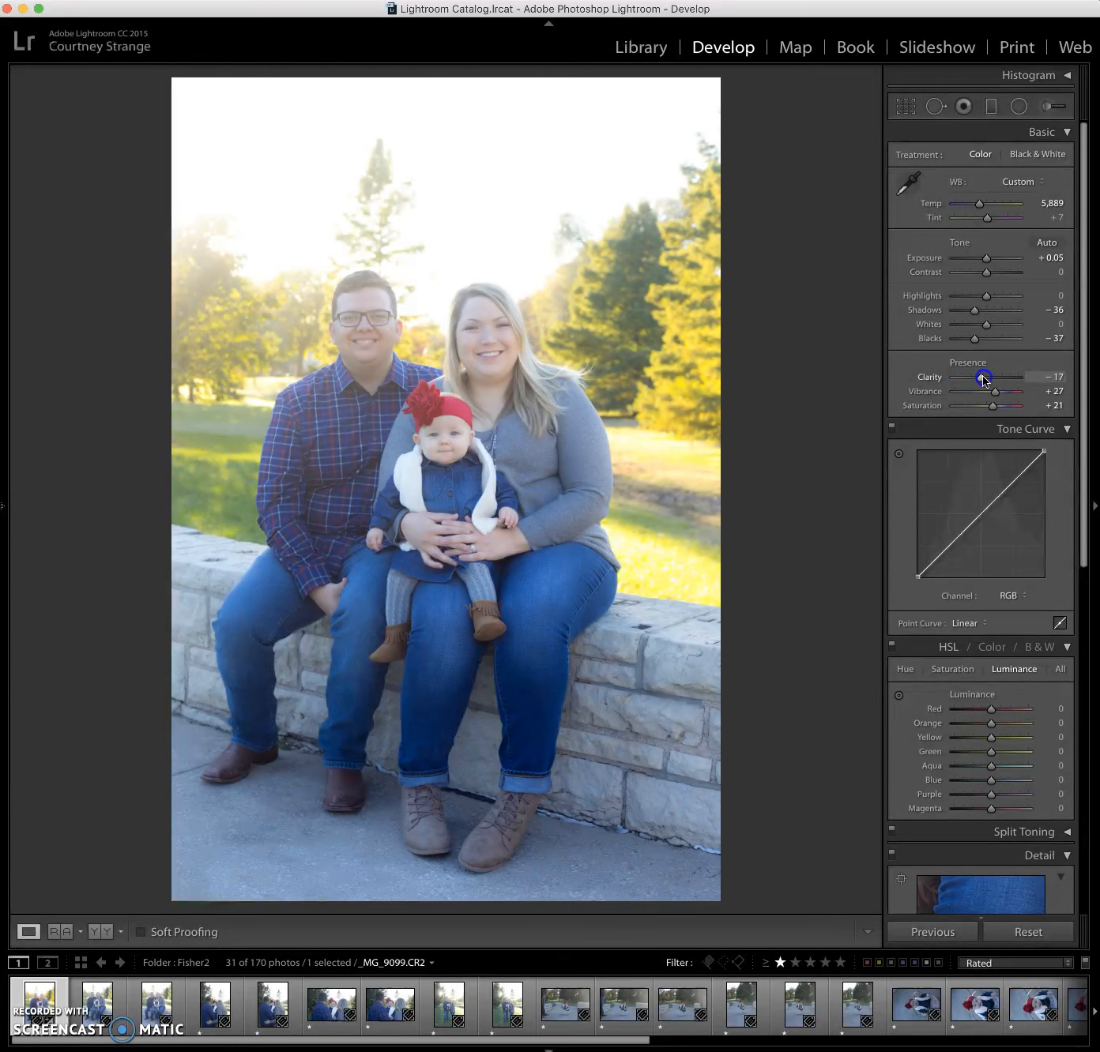
{"action": "double_click", "coordinate": [980, 376]}
Try full Contrast on the photo, settle it at +15, and lower the Highlights to -19
{"action": "scroll", "coordinate": [976, 383], "scroll_direction": "down", "scroll_amount": 1}
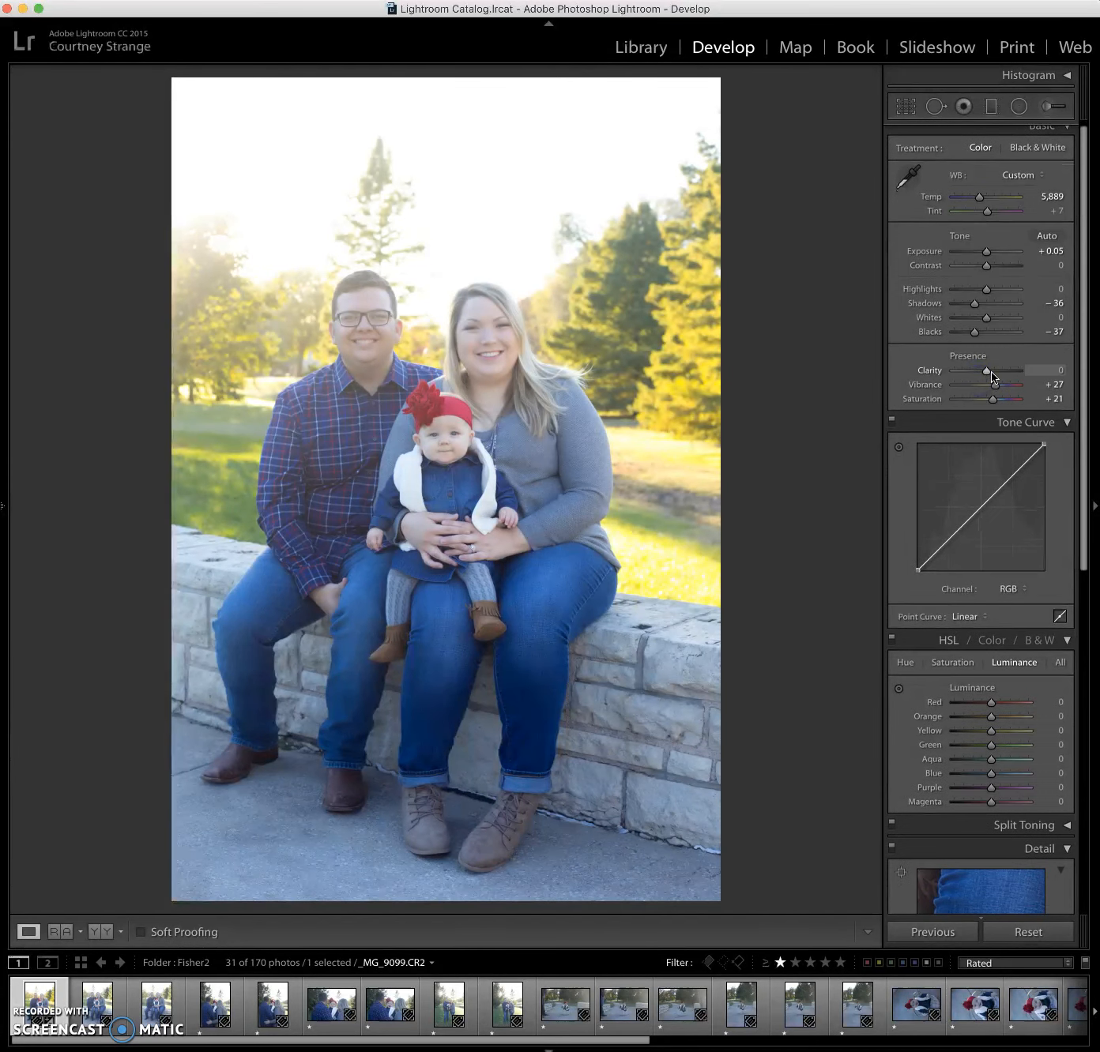
{"action": "left_click_drag", "start_coordinate": [983, 266], "coordinate": [1058, 273]}
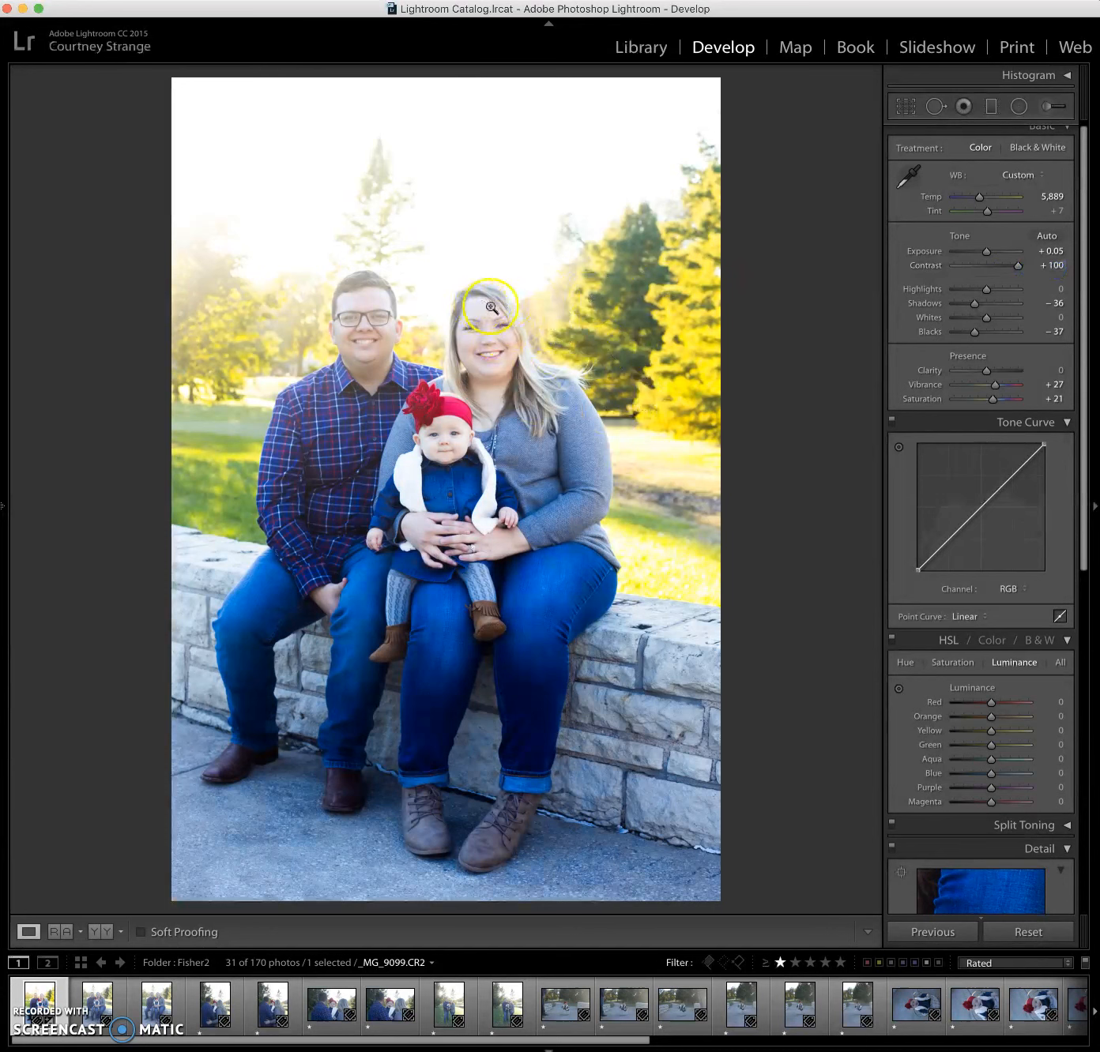
{"action": "left_click_drag", "start_coordinate": [1017, 266], "coordinate": [979, 291]}
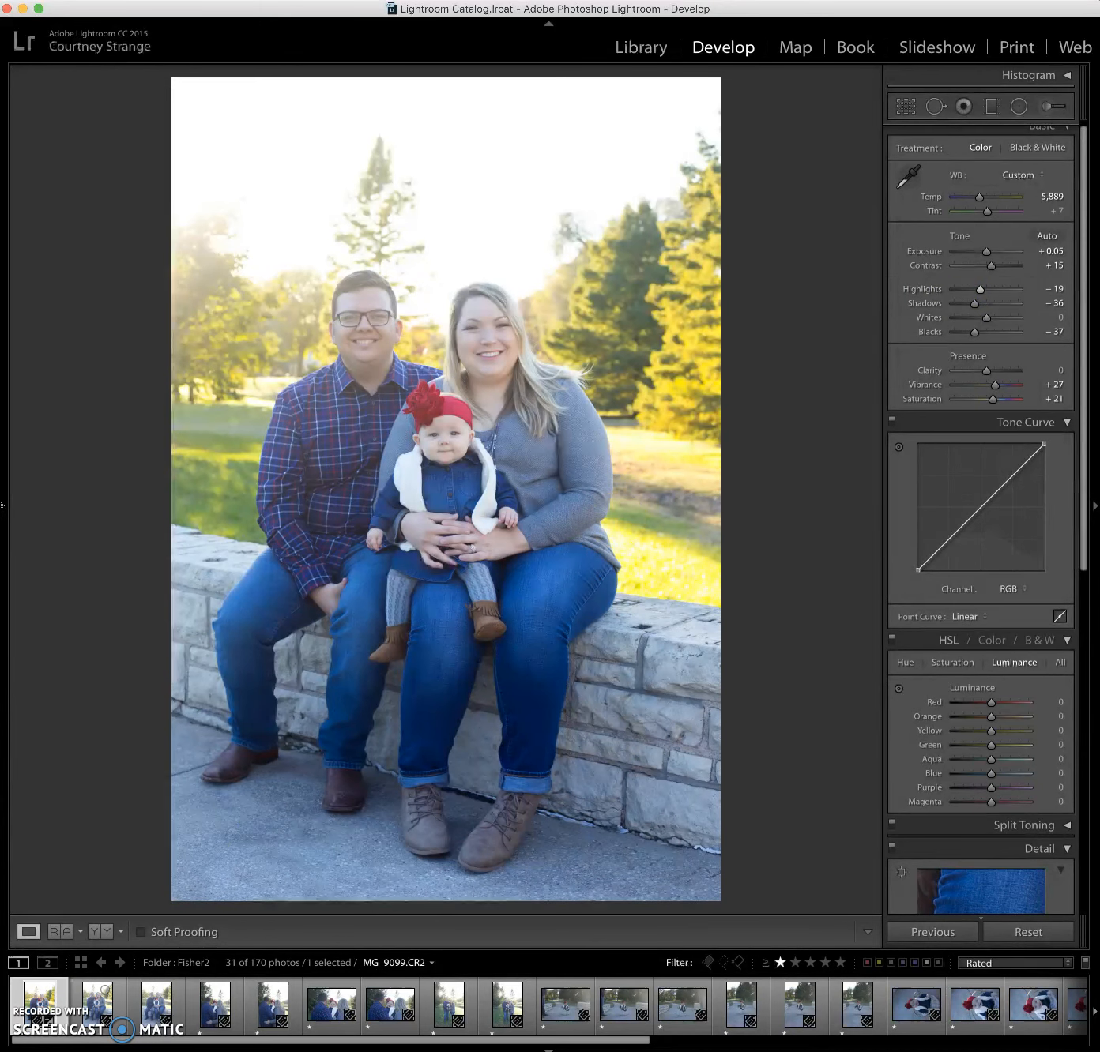
Lift the black point of the RGB tone curve and hold down the shadows with a point at the first quarter
{"action": "left_click_drag", "start_coordinate": [1084, 353], "coordinate": [1086, 417]}
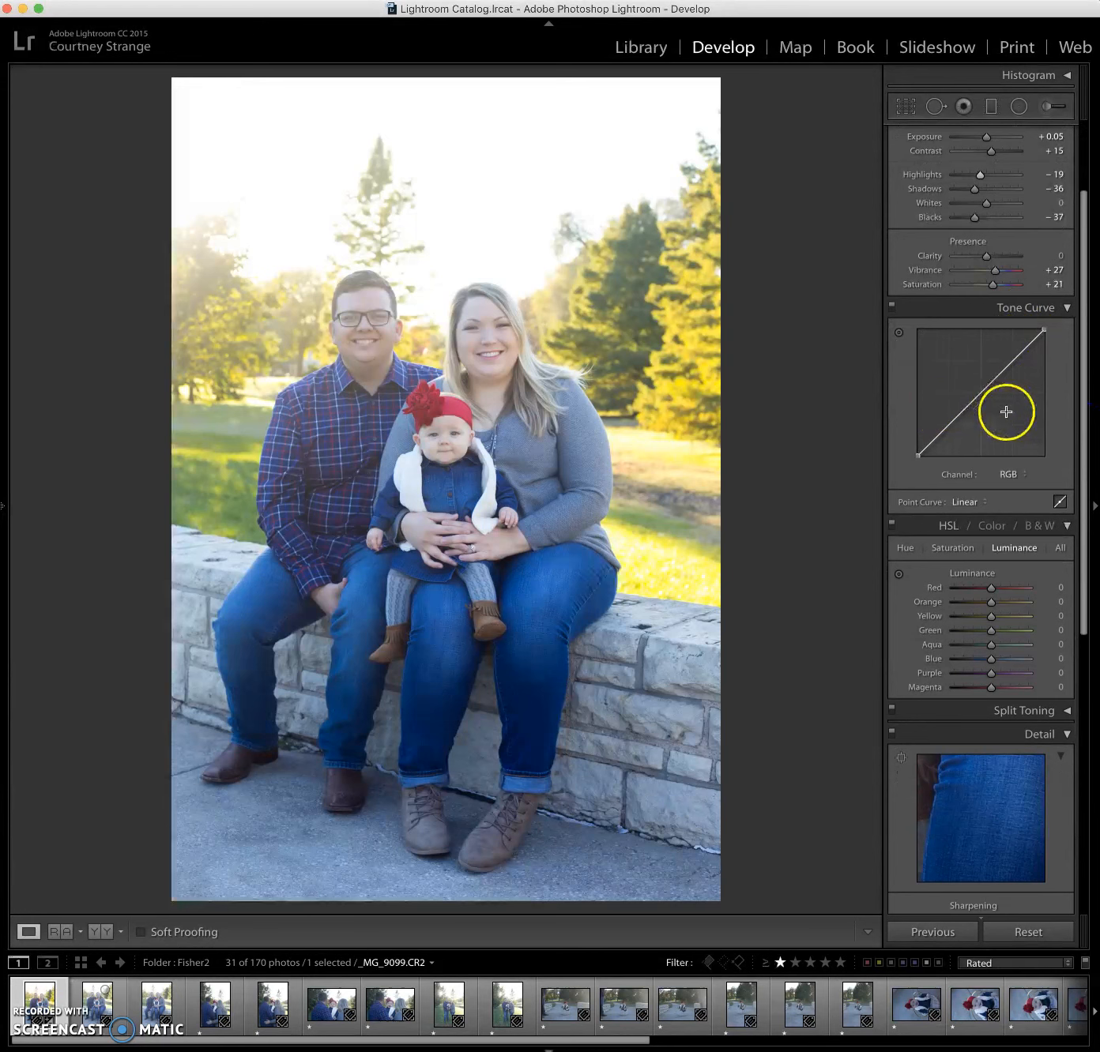
{"action": "left_click_drag", "start_coordinate": [1087, 420], "coordinate": [1086, 363]}
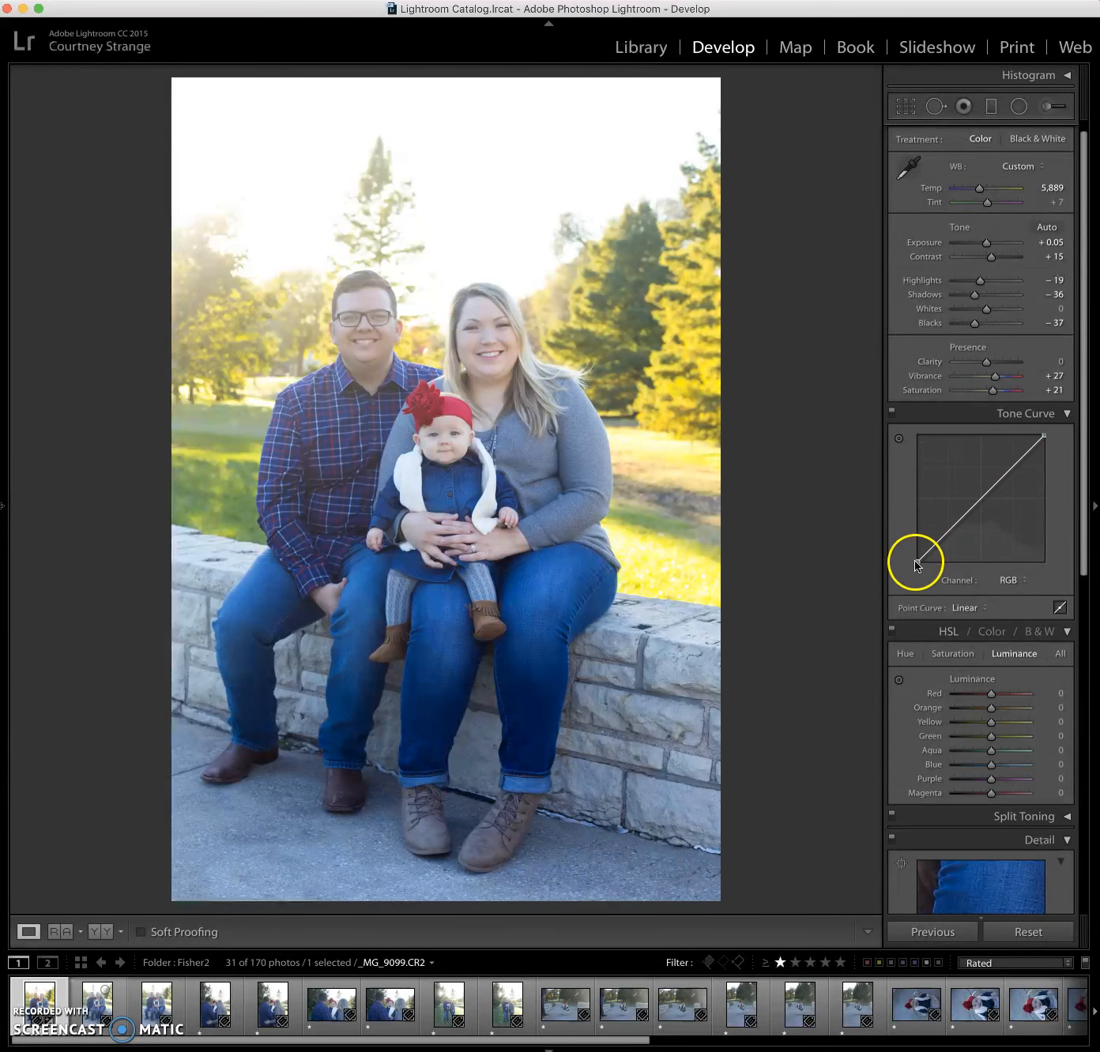
{"action": "mouse_move", "coordinate": [915, 563]}
{"action": "left_mouse_down"}
{"action": "mouse_move", "coordinate": [909, 547]}
{"action": "mouse_move", "coordinate": [889, 567]}
{"action": "mouse_move", "coordinate": [889, 554]}
{"action": "mouse_move", "coordinate": [951, 535]}
{"action": "mouse_move", "coordinate": [915, 548]}
{"action": "left_mouse_up"}
Compare the photo with the tone curve adjustment switched off and on
{"action": "left_click", "coordinate": [890, 410]}
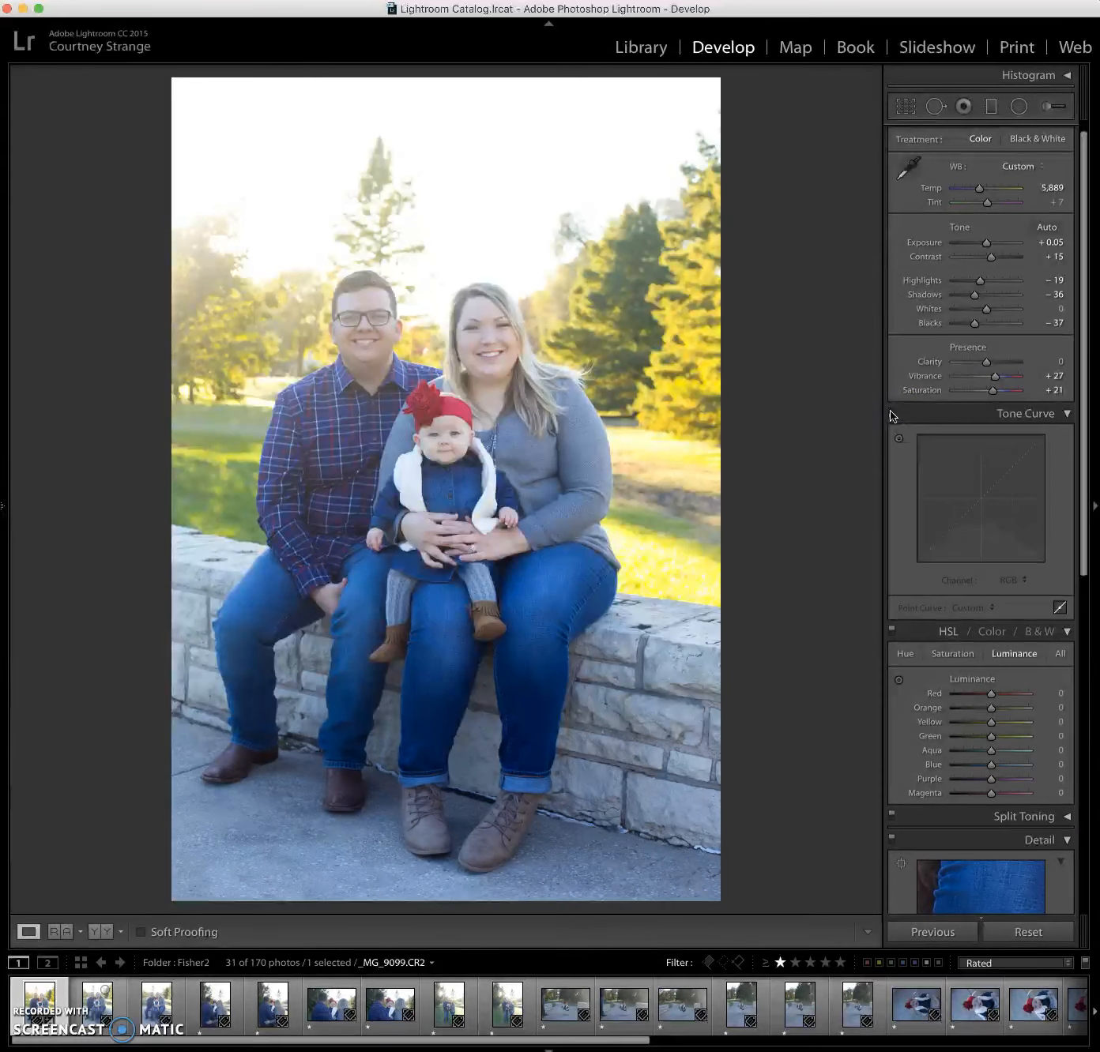
{"action": "left_click", "coordinate": [890, 410]}
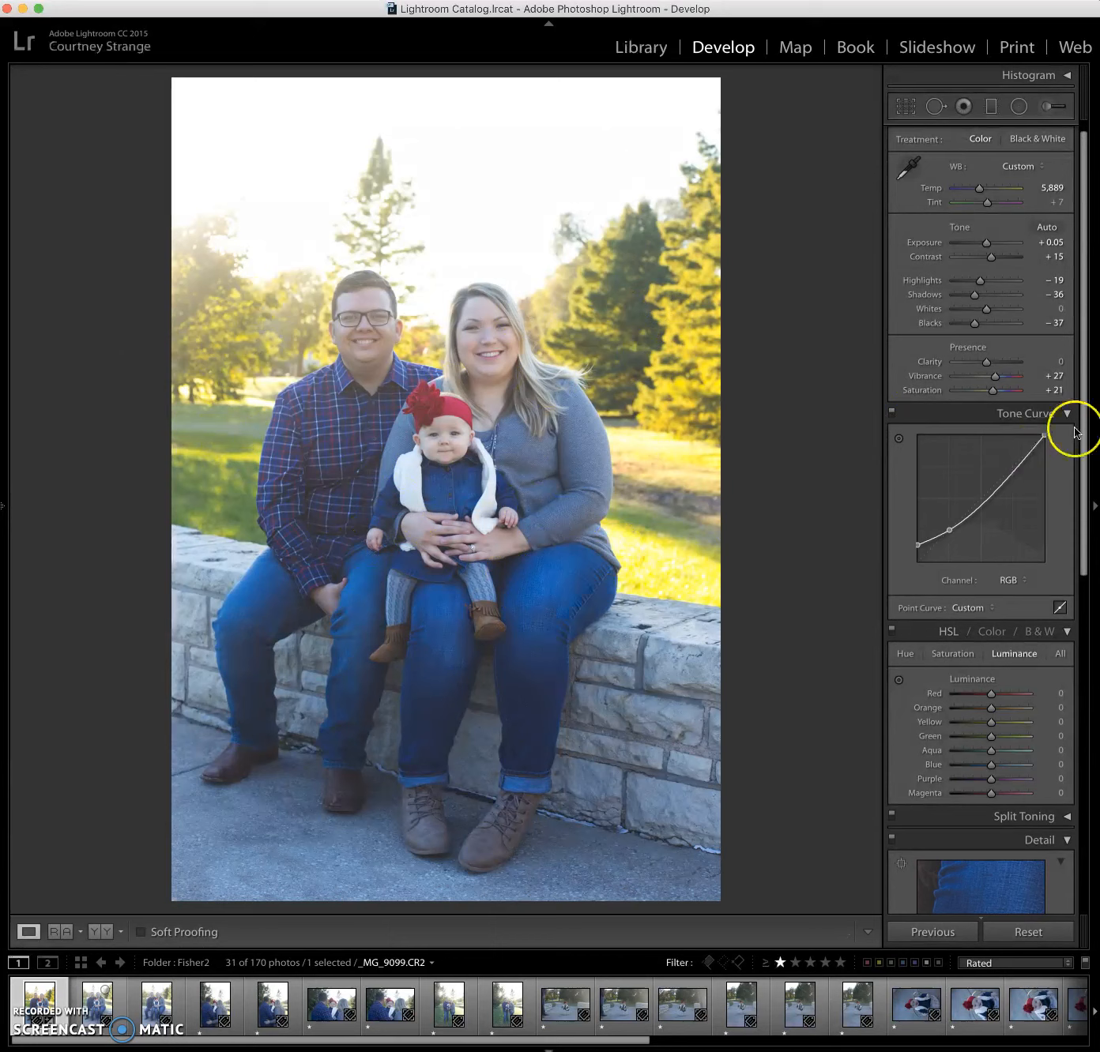
{"action": "left_click", "coordinate": [890, 410]}
{"action": "left_click", "coordinate": [891, 409]}
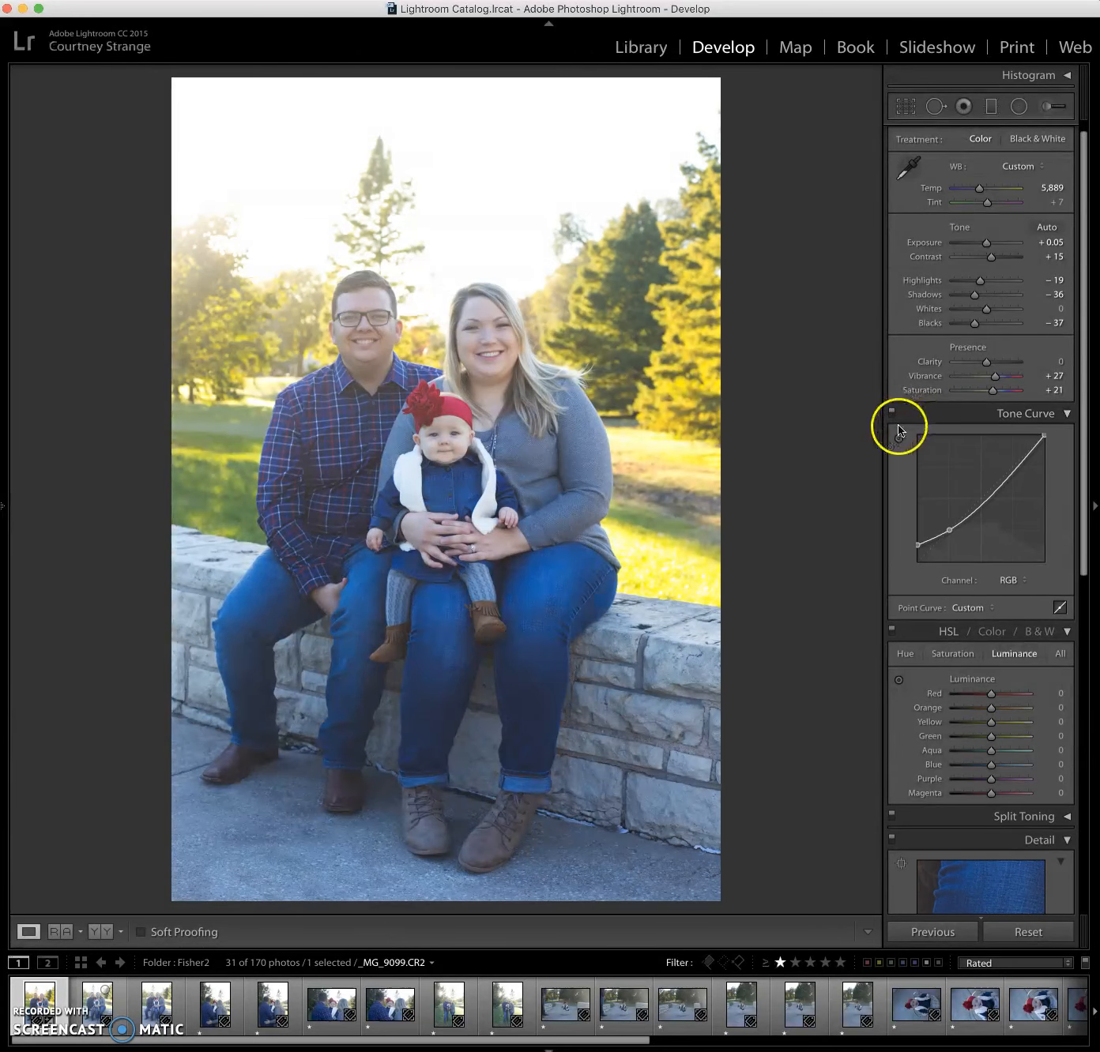
Shift the HSL hues toward autumn tones, setting Yellow to -69 and Green to -27 and leaving Orange at 0
{"action": "scroll", "coordinate": [1002, 469], "scroll_direction": "down", "scroll_amount": 1}
{"action": "scroll", "coordinate": [1002, 469], "scroll_direction": "down", "scroll_amount": 5}
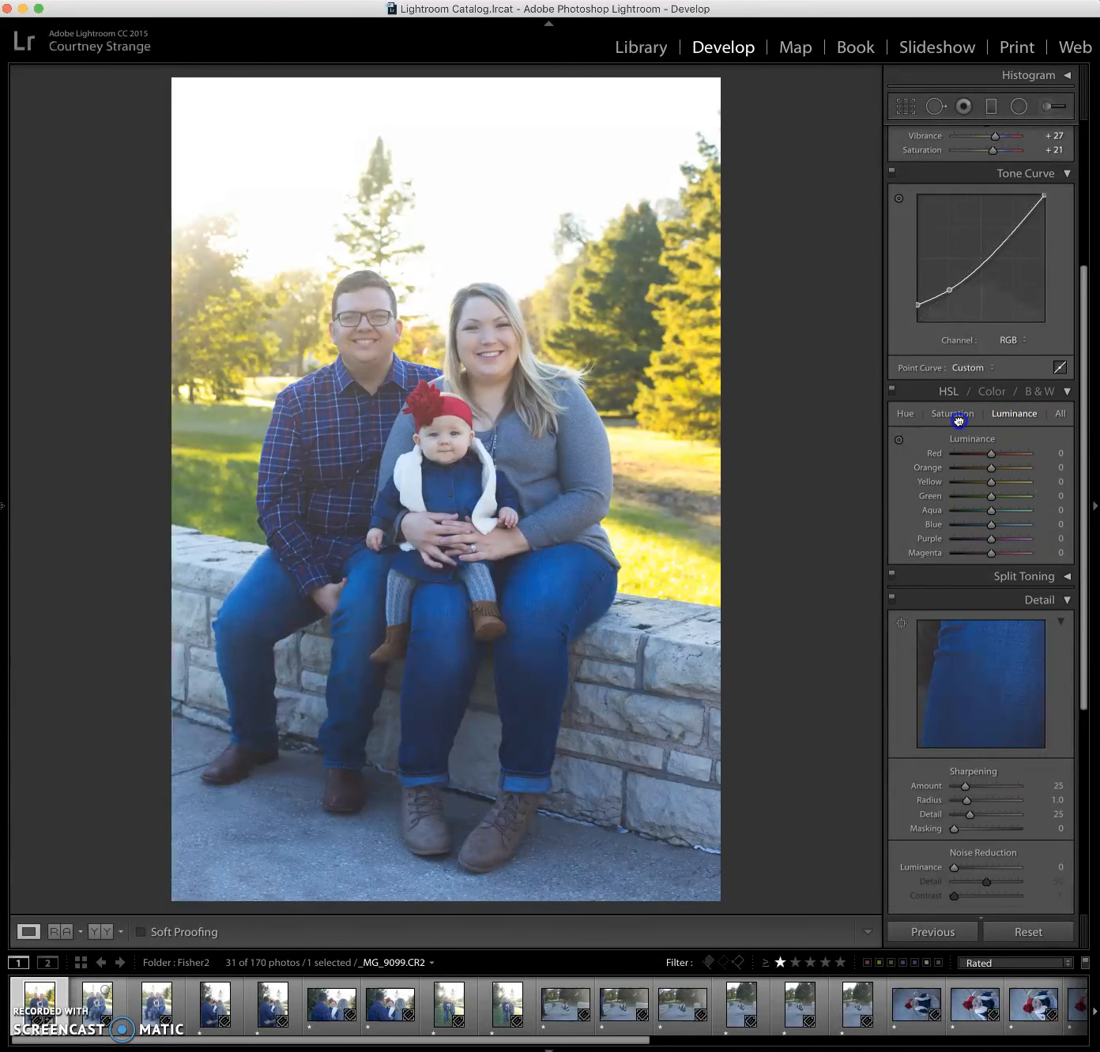
{"action": "left_click", "coordinate": [904, 413]}
{"action": "left_click", "coordinate": [953, 414]}
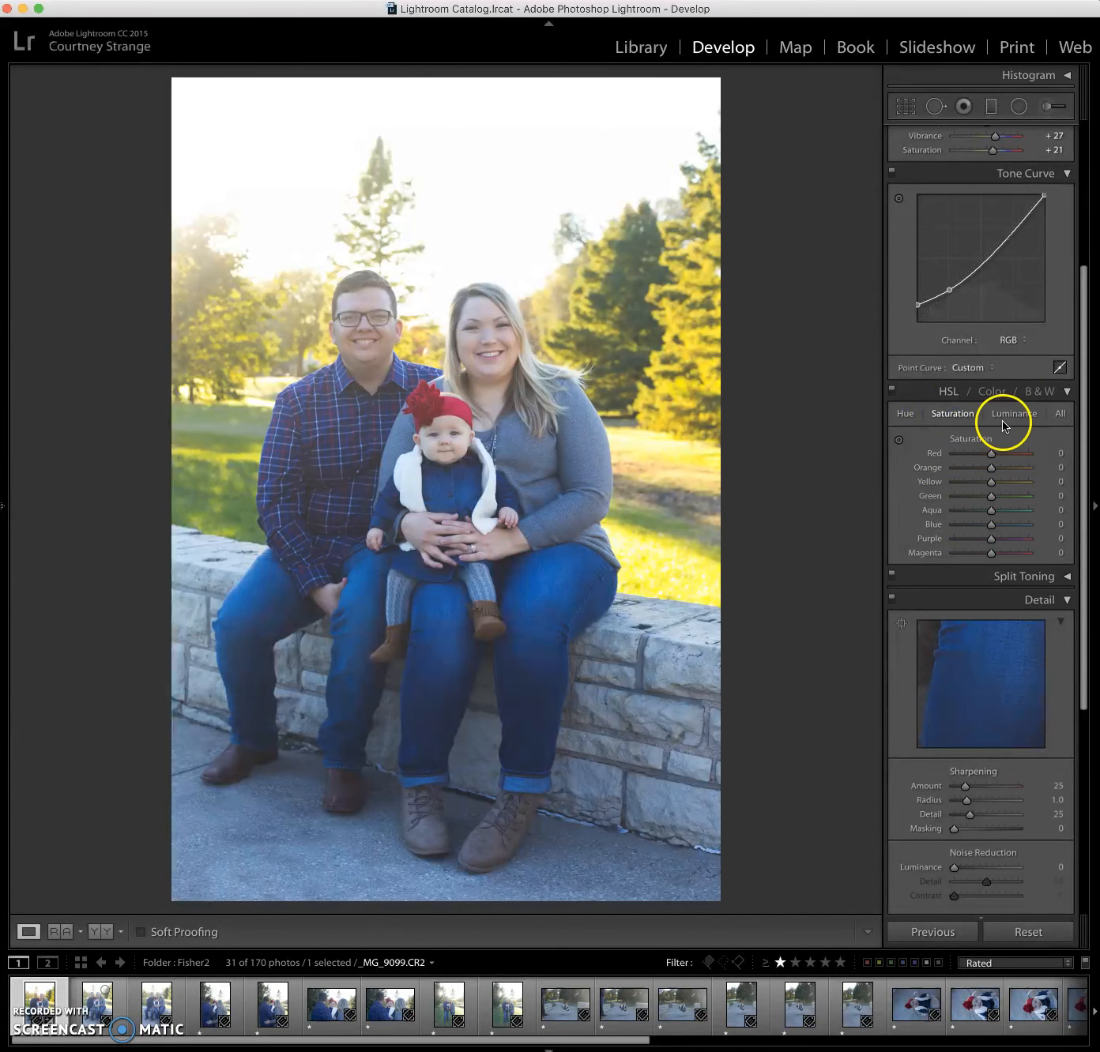
{"action": "left_click", "coordinate": [902, 415]}
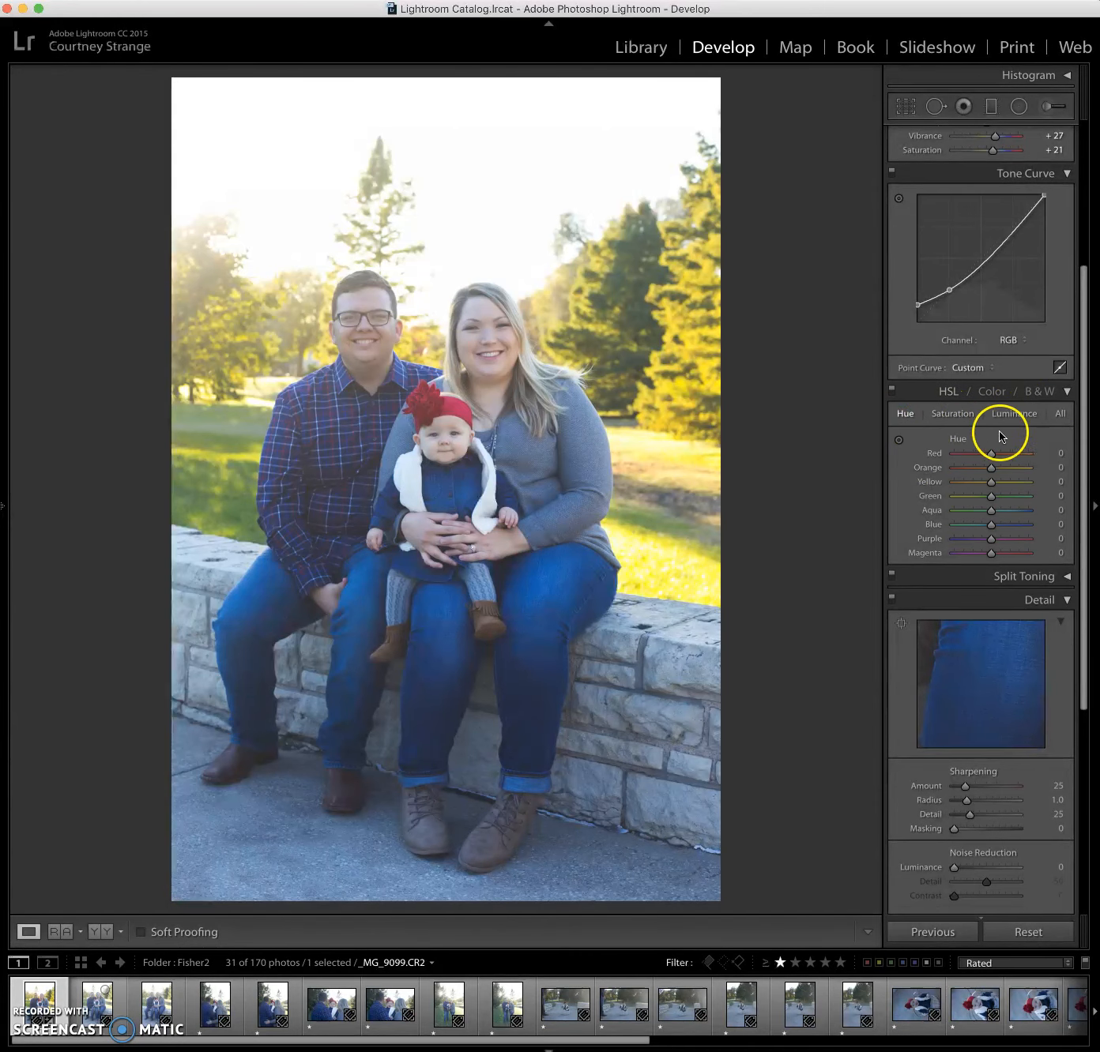
{"action": "left_click", "coordinate": [991, 470]}
{"action": "left_click_drag", "start_coordinate": [1037, 472], "coordinate": [909, 465]}
{"action": "left_click_drag", "start_coordinate": [991, 484], "coordinate": [962, 491]}
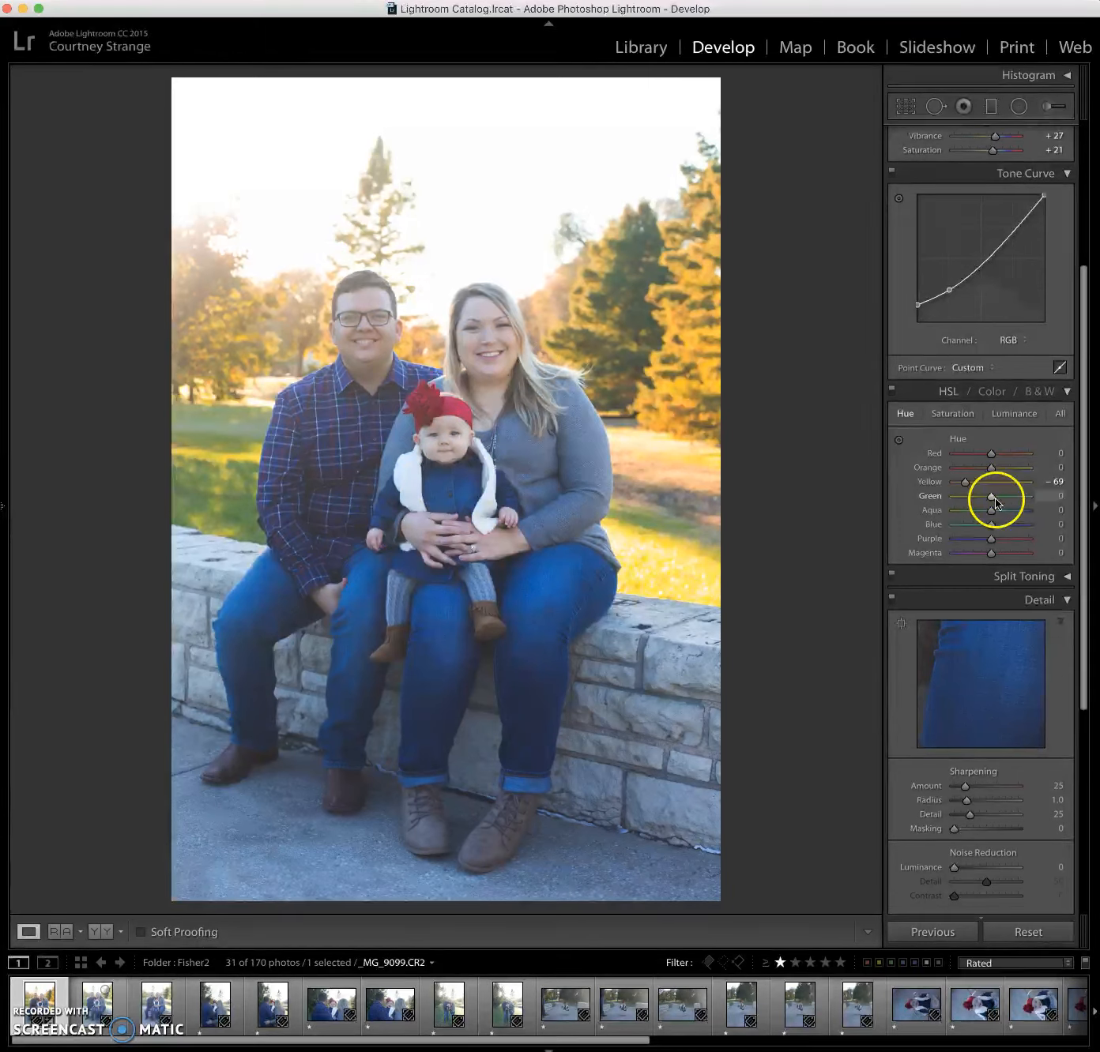
{"action": "mouse_move", "coordinate": [984, 497]}
{"action": "left_mouse_down"}
{"action": "mouse_move", "coordinate": [1033, 500]}
{"action": "mouse_move", "coordinate": [928, 500]}
{"action": "mouse_move", "coordinate": [1072, 500]}
{"action": "mouse_move", "coordinate": [980, 512]}
{"action": "mouse_move", "coordinate": [1062, 509]}
{"action": "mouse_move", "coordinate": [935, 513]}
{"action": "mouse_move", "coordinate": [1051, 515]}
{"action": "mouse_move", "coordinate": [965, 515]}
{"action": "mouse_move", "coordinate": [1017, 510]}
{"action": "mouse_move", "coordinate": [974, 514]}
{"action": "mouse_move", "coordinate": [1013, 515]}
{"action": "mouse_move", "coordinate": [993, 515]}
{"action": "left_mouse_up"}
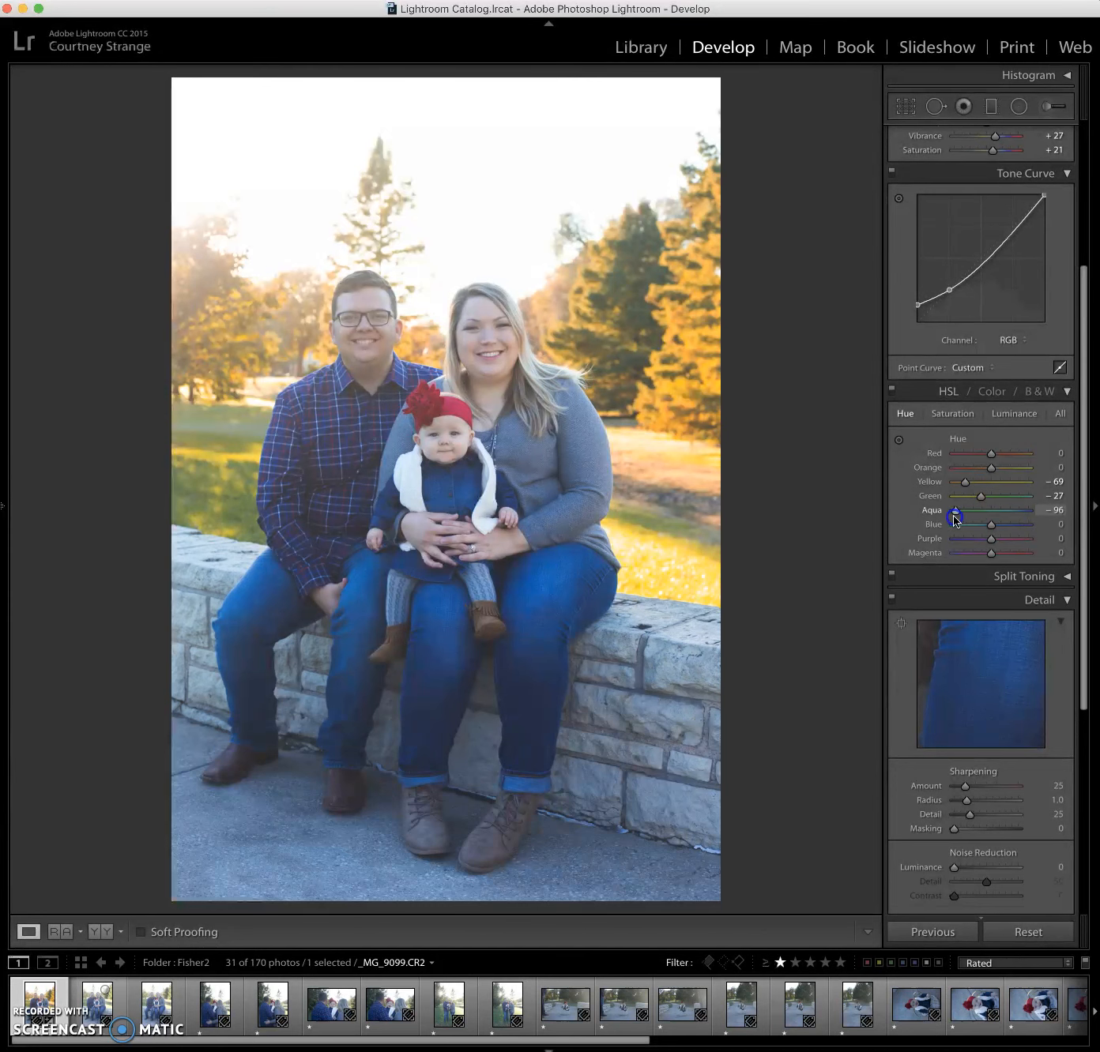
Try shifting the Aqua and Purple hues and return each to 0
{"action": "mouse_move", "coordinate": [995, 516]}
{"action": "left_mouse_down"}
{"action": "mouse_move", "coordinate": [974, 524]}
{"action": "mouse_move", "coordinate": [1018, 524]}
{"action": "mouse_move", "coordinate": [891, 529]}
{"action": "mouse_move", "coordinate": [1040, 522]}
{"action": "mouse_move", "coordinate": [884, 524]}
{"action": "mouse_move", "coordinate": [1063, 525]}
{"action": "mouse_move", "coordinate": [997, 529]}
{"action": "left_mouse_up"}
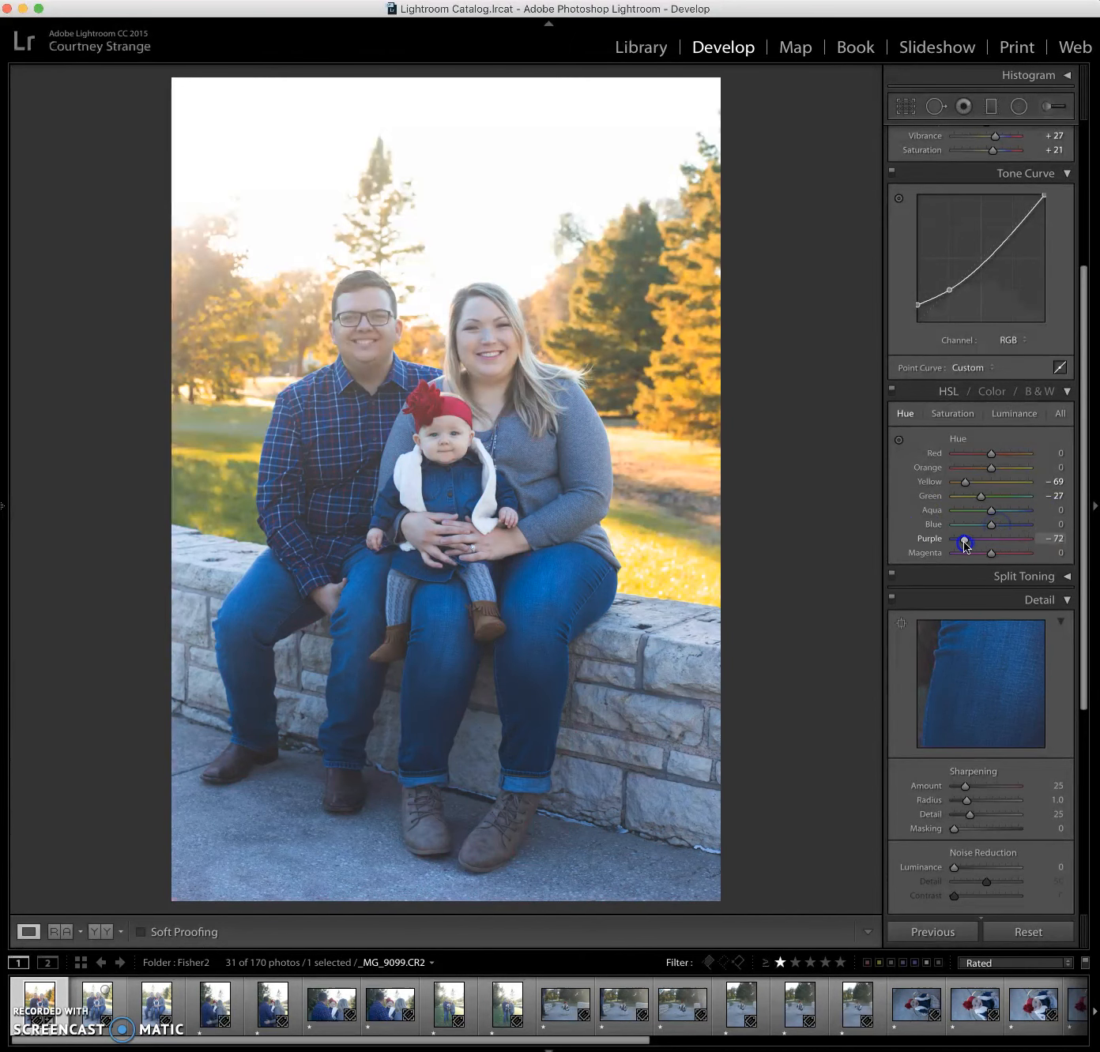
{"action": "left_click_drag", "start_coordinate": [952, 545], "coordinate": [1074, 544]}
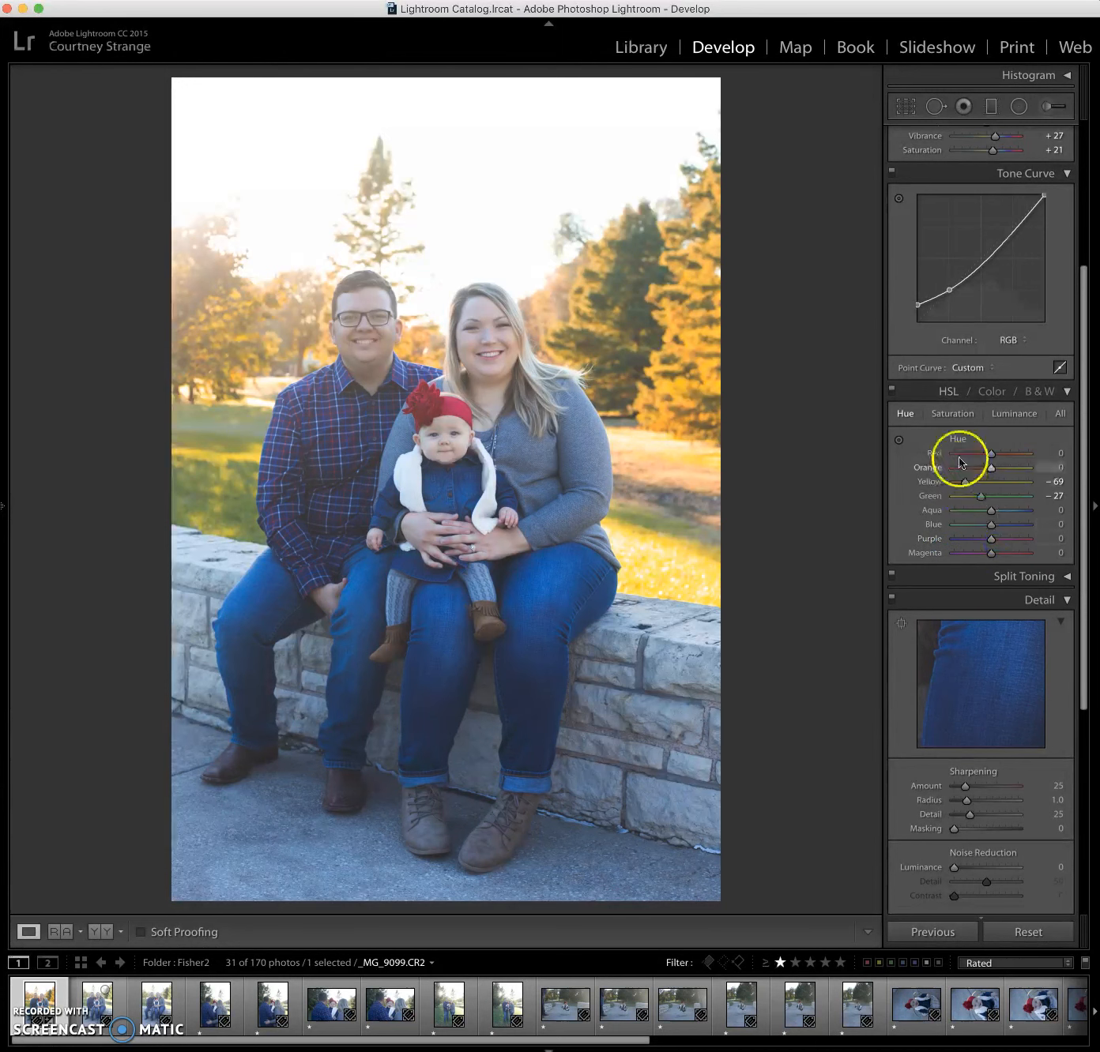
Test both extremes of the Magenta hue and set it to +31
{"action": "scroll", "coordinate": [959, 457], "scroll_direction": "up", "scroll_amount": 1}
{"action": "left_click_drag", "start_coordinate": [990, 573], "coordinate": [1039, 574]}
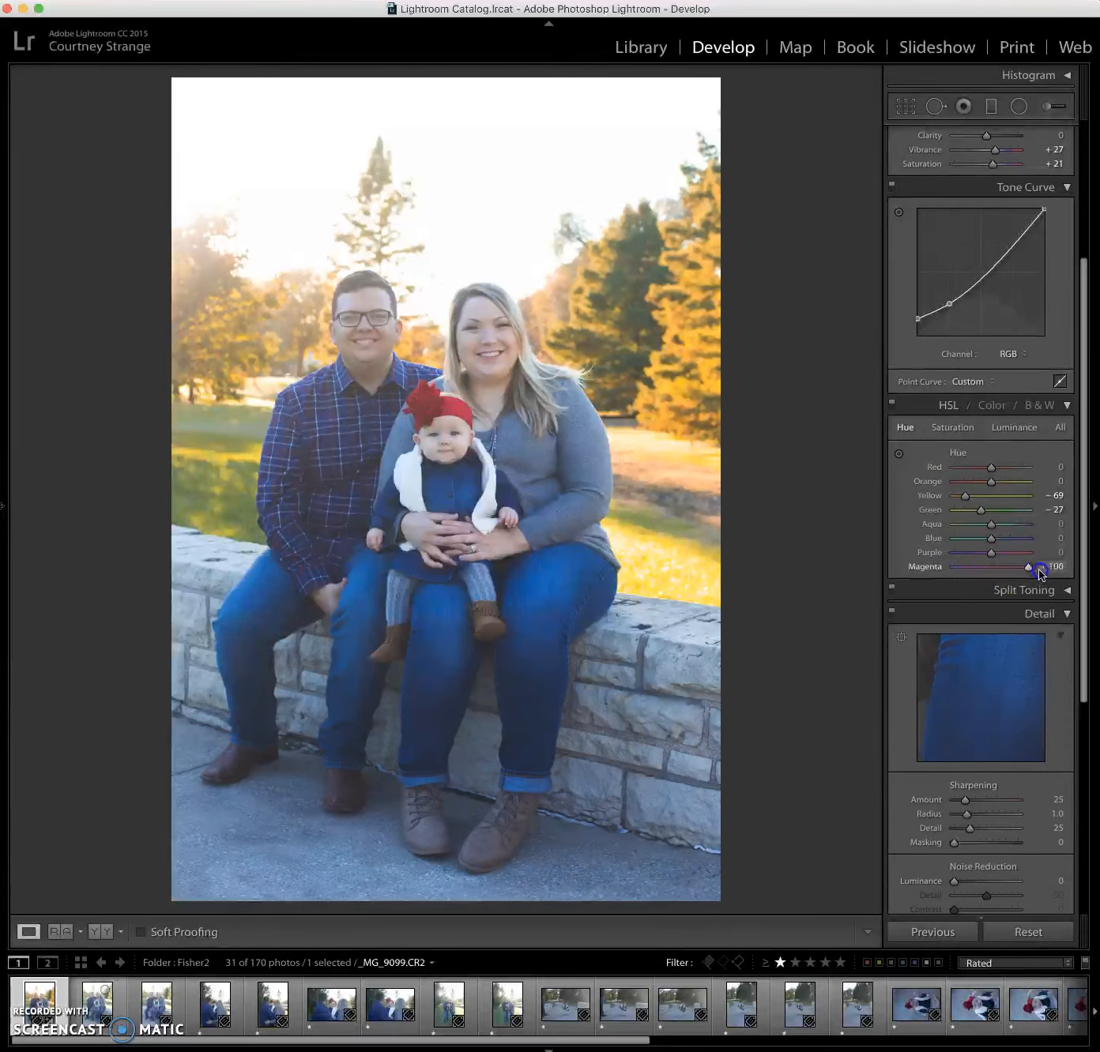
{"action": "mouse_move", "coordinate": [954, 567]}
{"action": "left_mouse_down"}
{"action": "mouse_move", "coordinate": [1024, 572]}
{"action": "mouse_move", "coordinate": [952, 576]}
{"action": "left_mouse_up"}
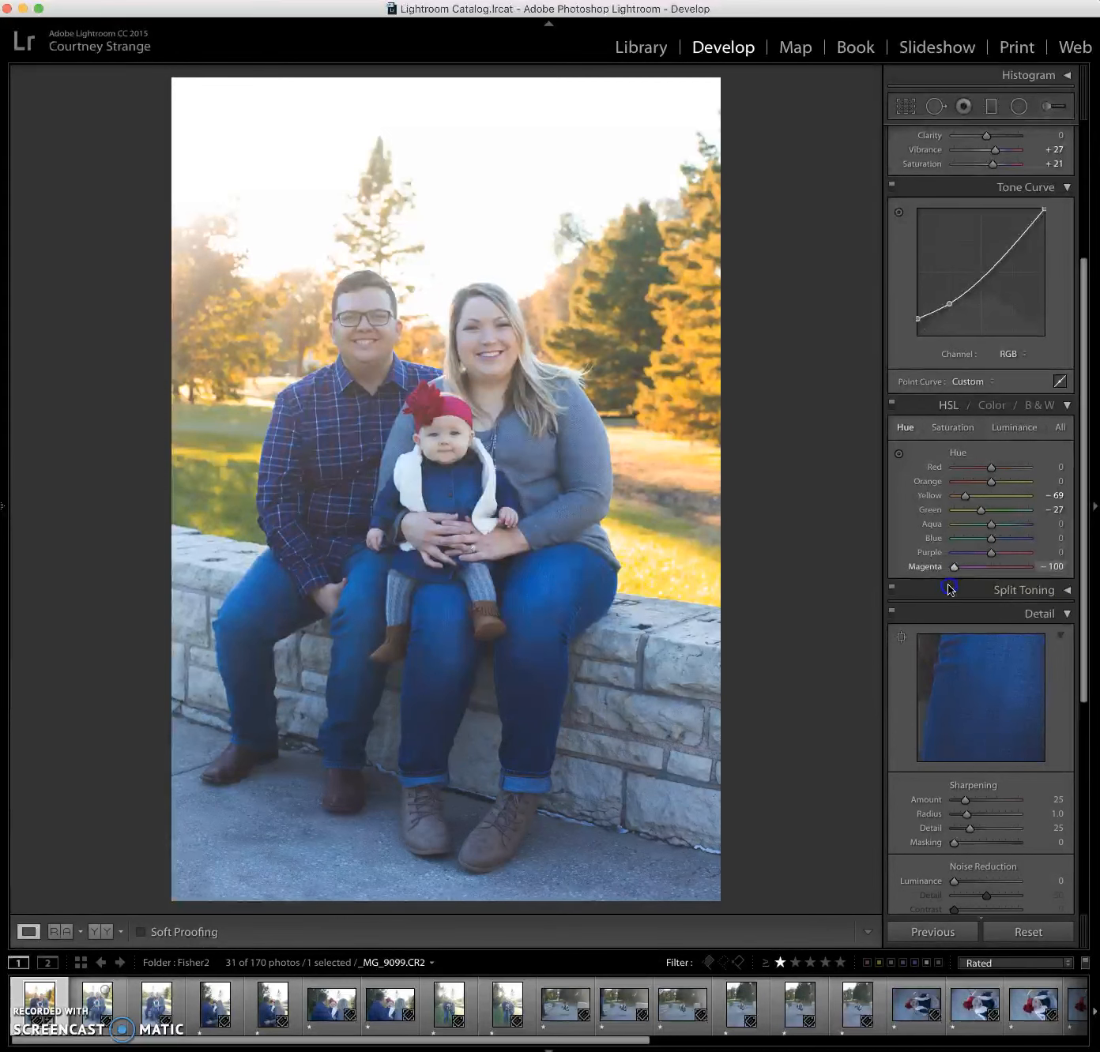
{"action": "left_click_drag", "start_coordinate": [935, 585], "coordinate": [993, 579]}
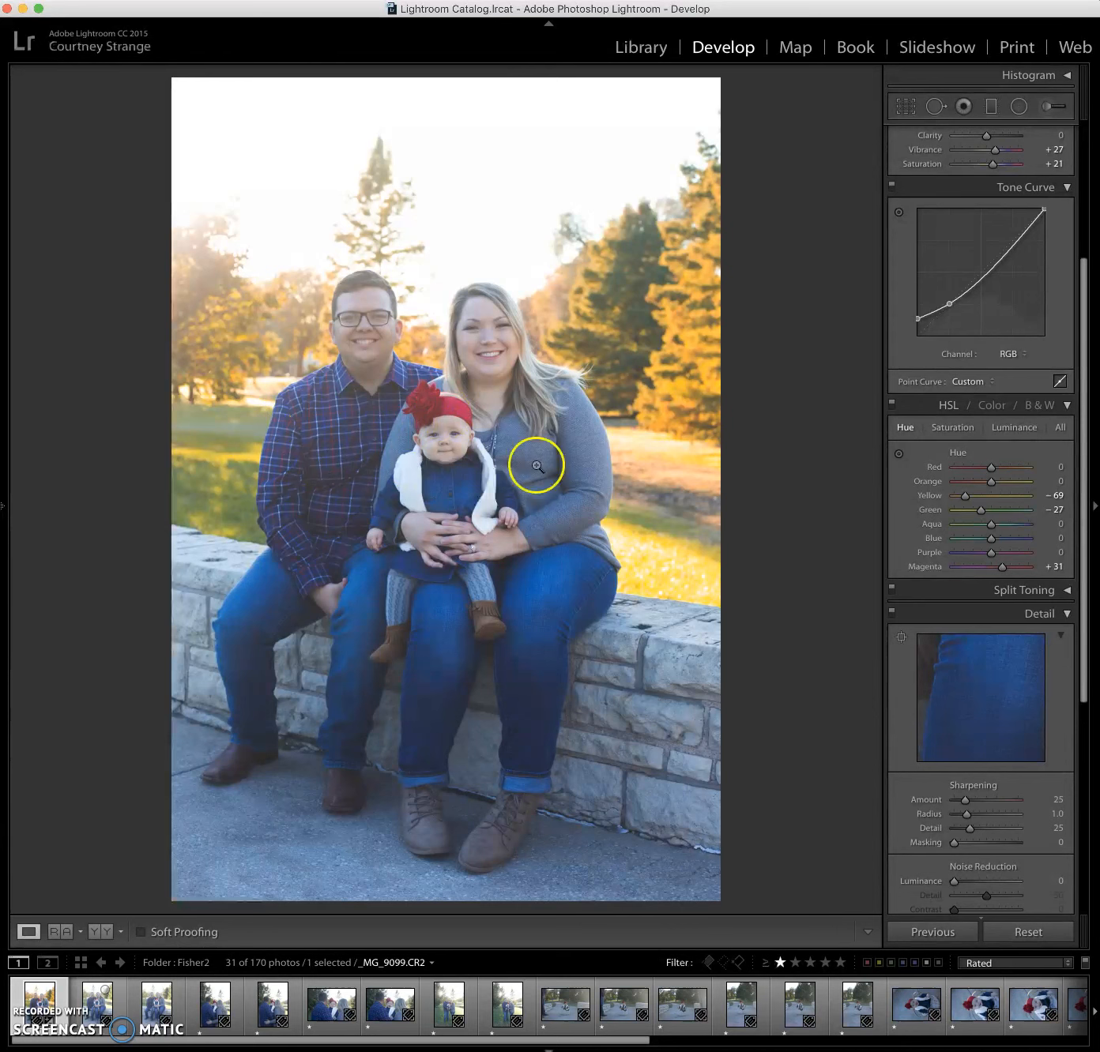
Using the baby's face as the Detail preview, set the Sharpening Amount to 67 and its Detail to 46
{"action": "scroll", "coordinate": [989, 528], "scroll_direction": "down", "scroll_amount": 4}
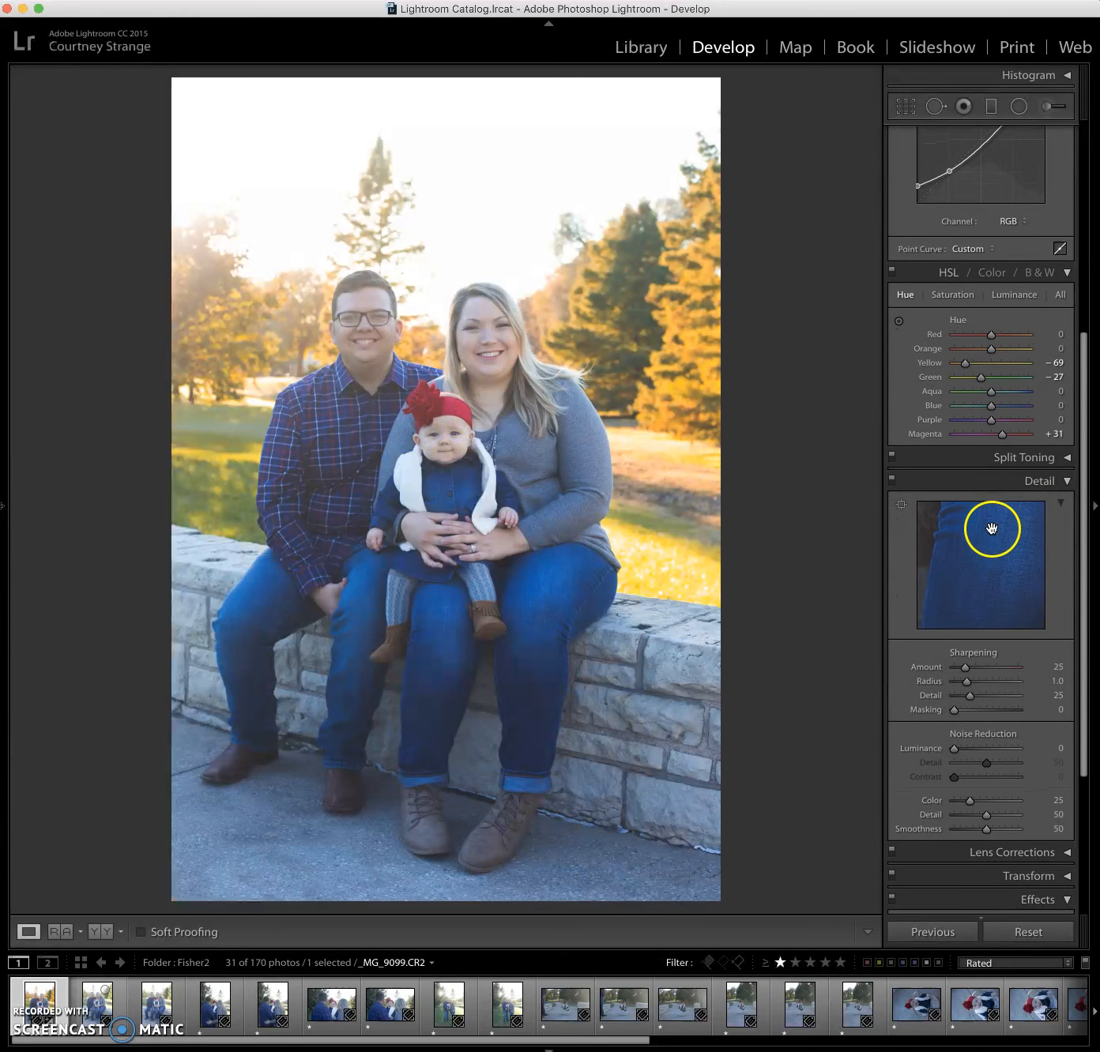
{"action": "scroll", "coordinate": [990, 528], "scroll_direction": "down", "scroll_amount": 3}
{"action": "scroll", "coordinate": [1002, 512], "scroll_direction": "down", "scroll_amount": 2}
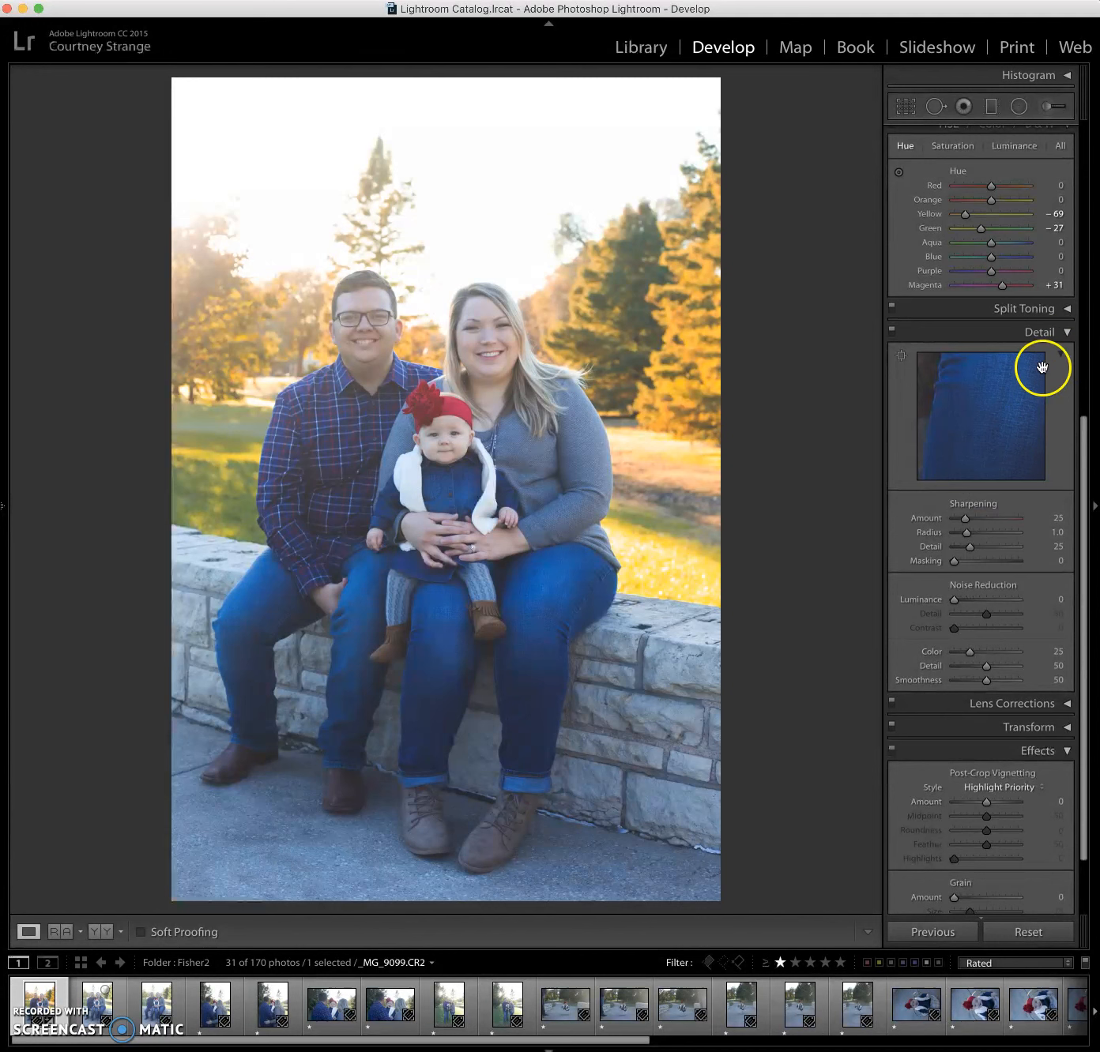
{"action": "left_click", "coordinate": [1053, 310]}
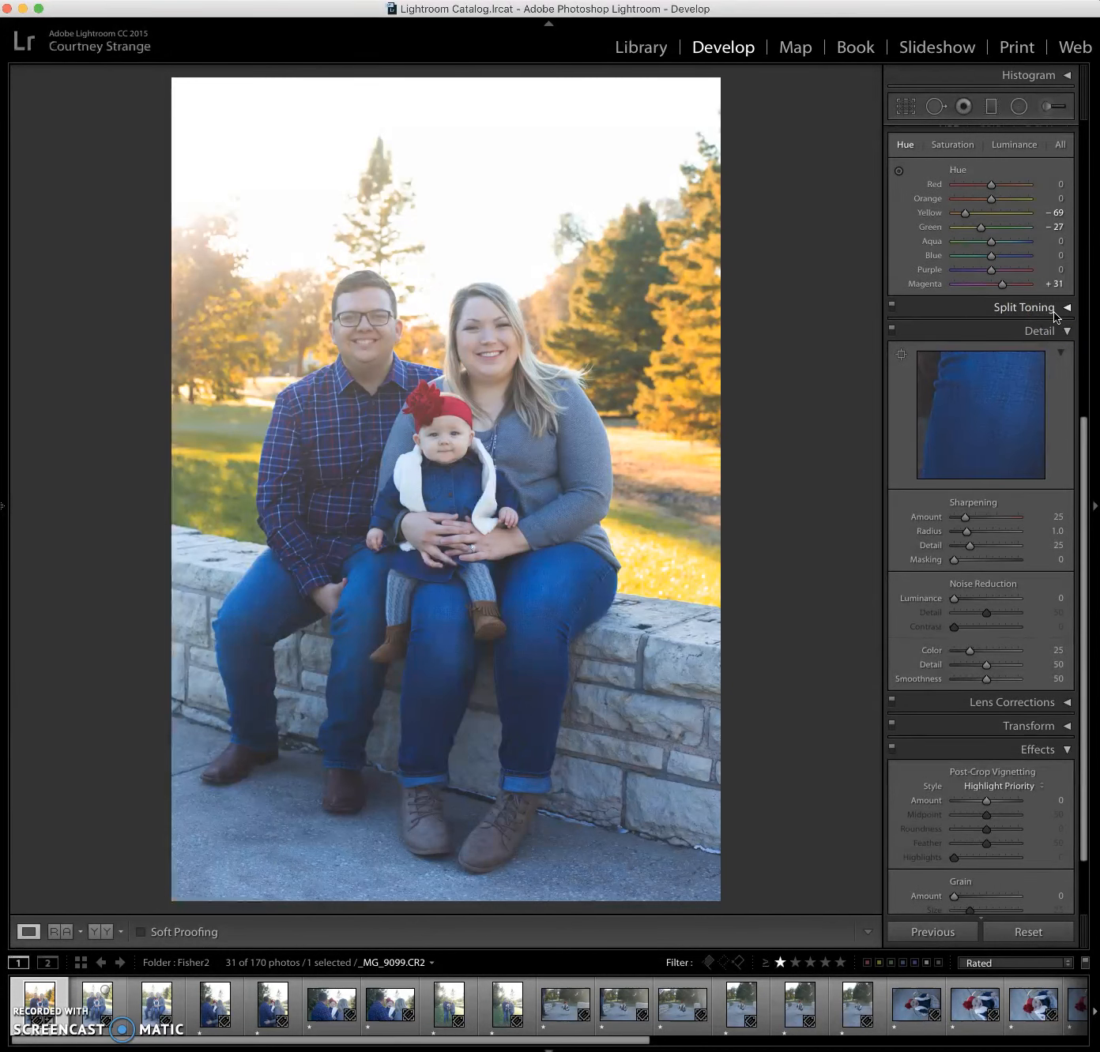
{"action": "left_click", "coordinate": [1016, 380]}
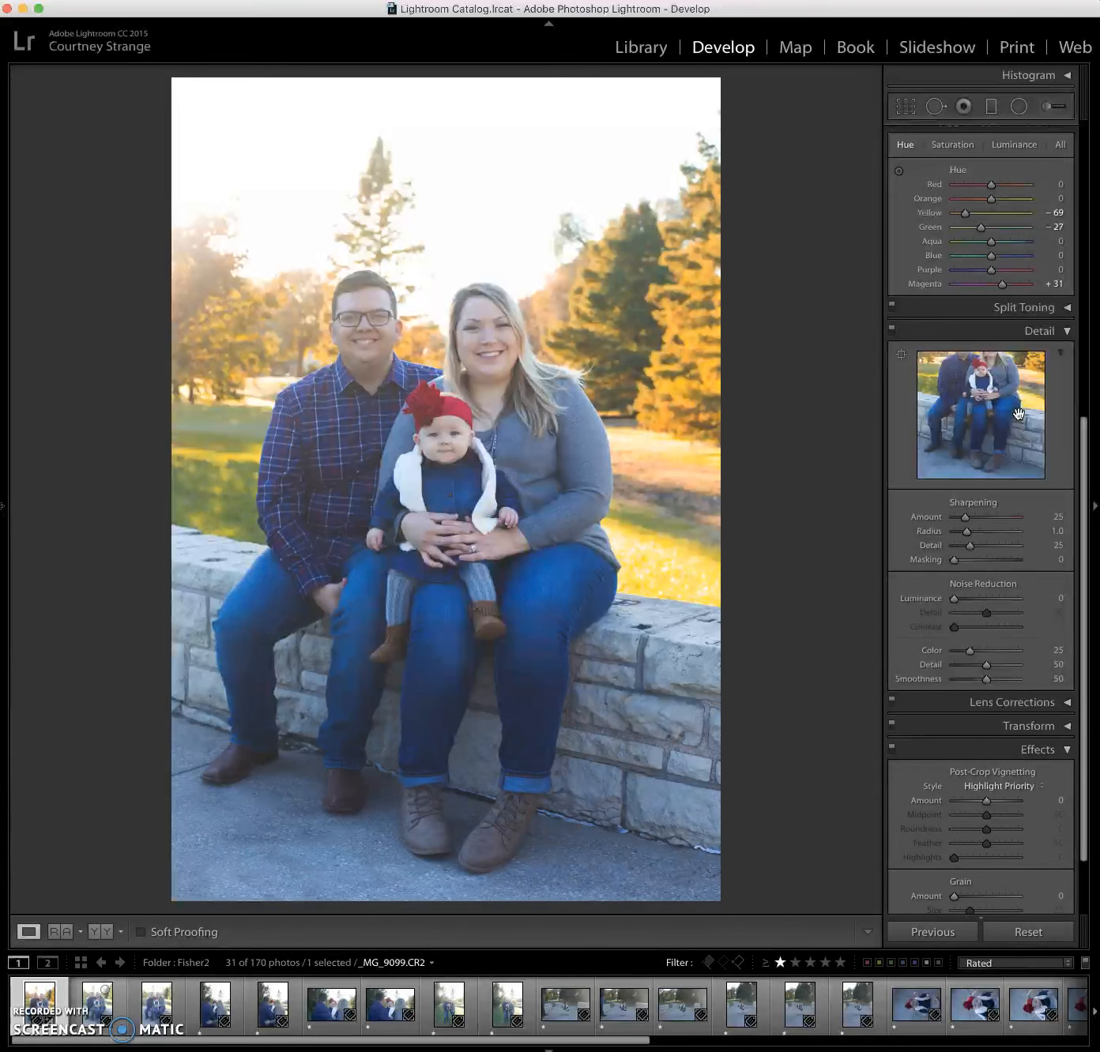
{"action": "double_click", "coordinate": [991, 400]}
{"action": "left_click", "coordinate": [952, 416]}
{"action": "left_click_drag", "start_coordinate": [951, 417], "coordinate": [1002, 418]}
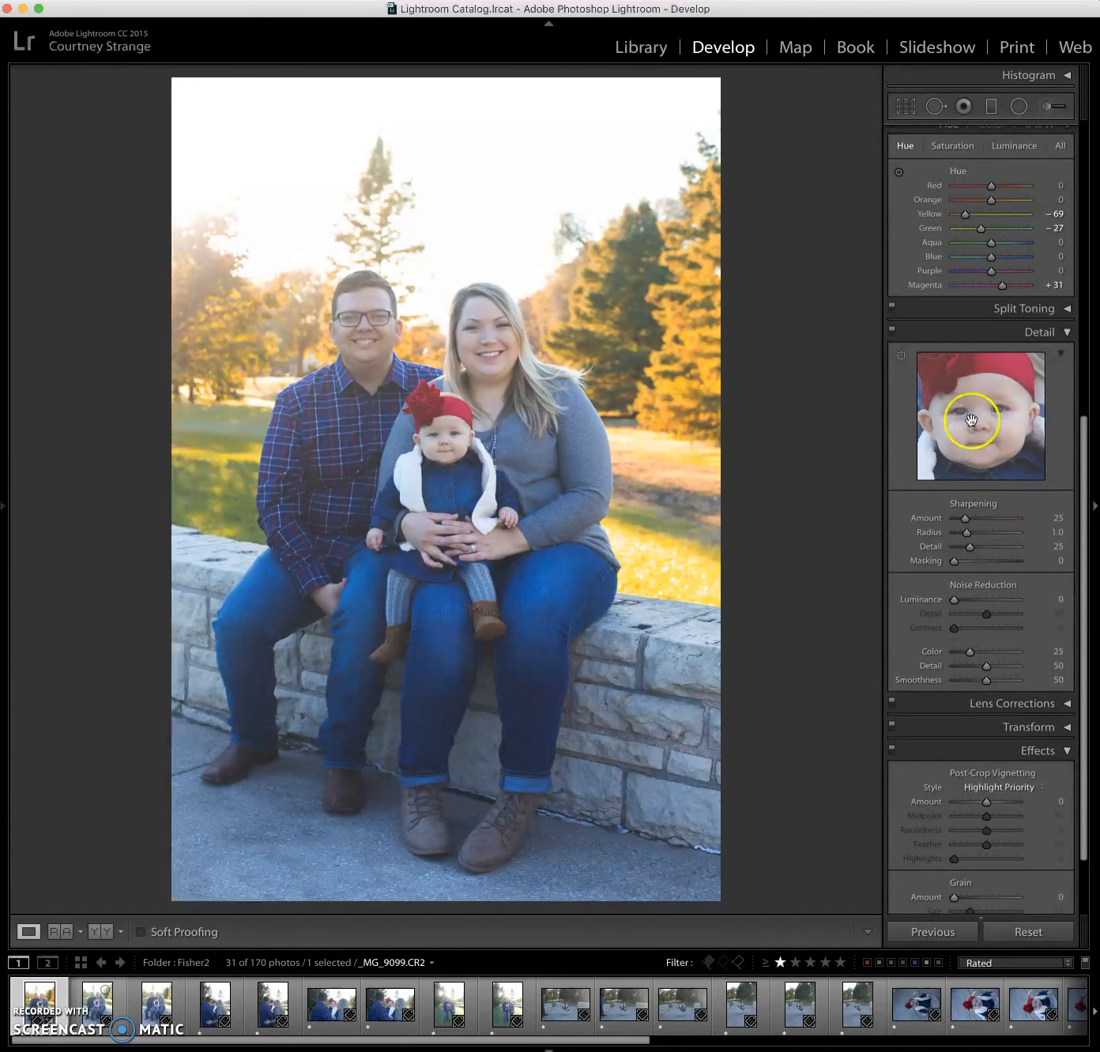
{"action": "left_click_drag", "start_coordinate": [963, 520], "coordinate": [967, 521]}
{"action": "left_click_drag", "start_coordinate": [984, 400], "coordinate": [1006, 417]}
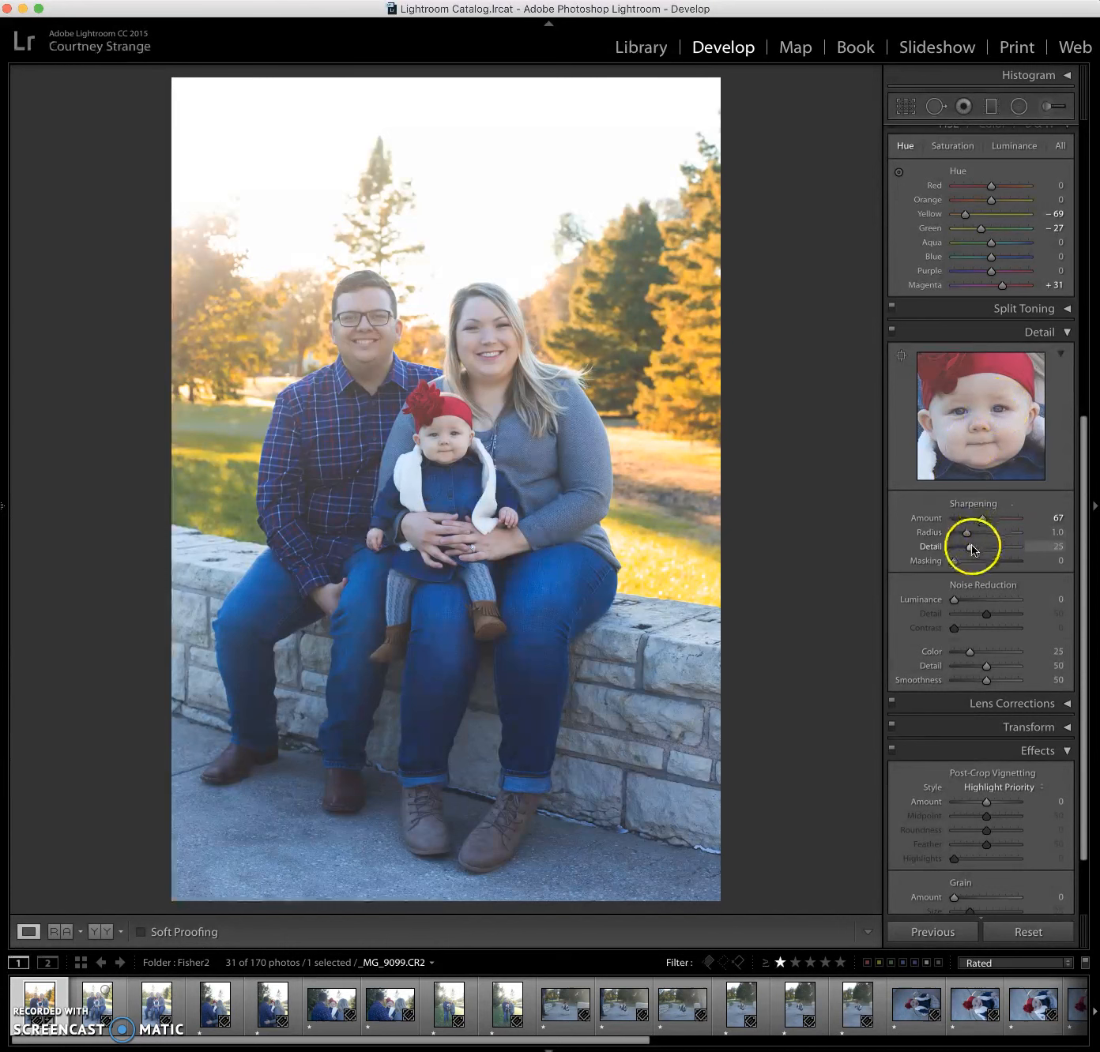
{"action": "mouse_move", "coordinate": [1005, 427]}
{"action": "left_mouse_down"}
{"action": "mouse_move", "coordinate": [994, 401]}
{"action": "mouse_move", "coordinate": [929, 411]}
{"action": "mouse_move", "coordinate": [1007, 422]}
{"action": "mouse_move", "coordinate": [1033, 405]}
{"action": "mouse_move", "coordinate": [901, 410]}
{"action": "mouse_move", "coordinate": [991, 386]}
{"action": "mouse_move", "coordinate": [977, 405]}
{"action": "mouse_move", "coordinate": [996, 441]}
{"action": "mouse_move", "coordinate": [1016, 396]}
{"action": "left_mouse_up"}
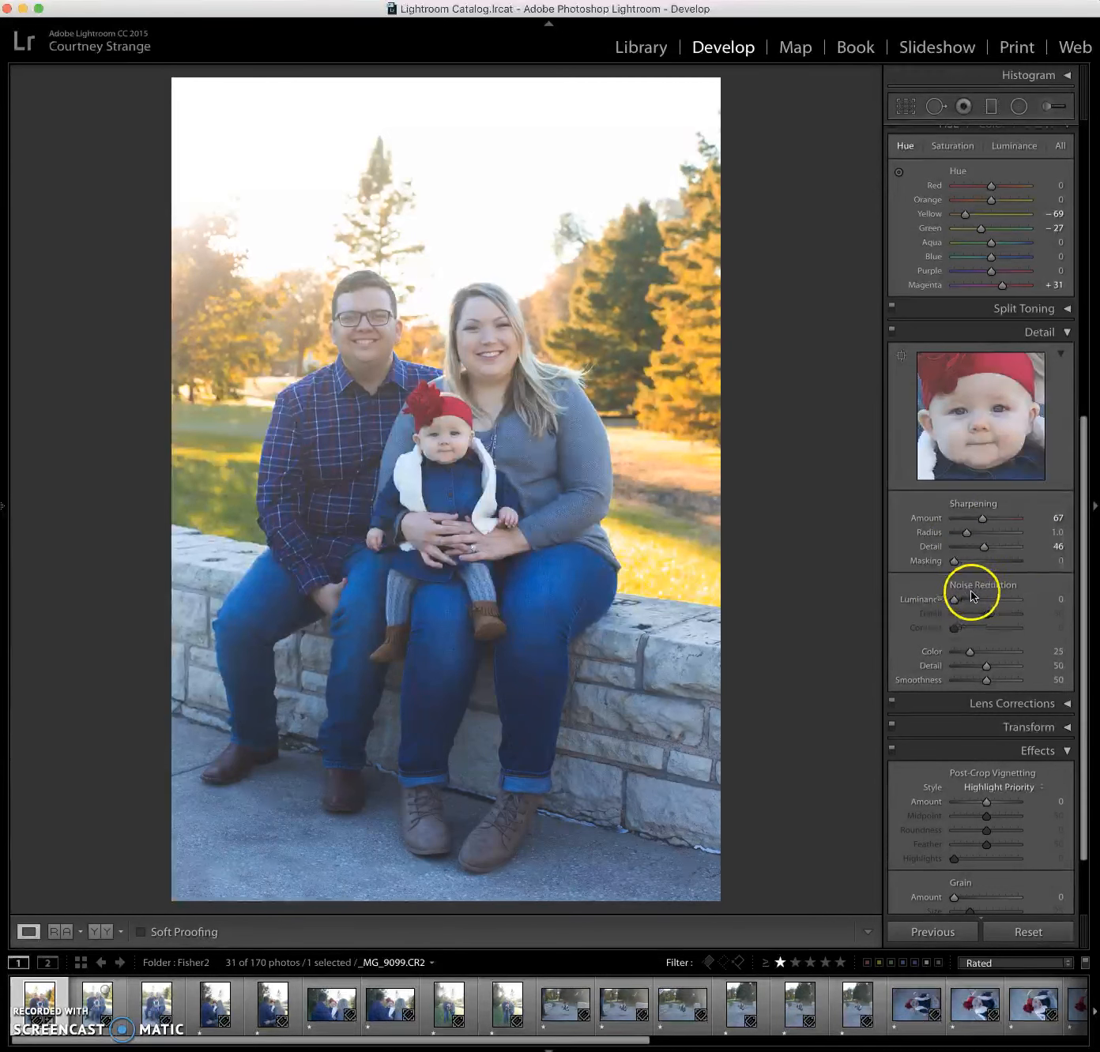
Set the Noise Reduction Luminance to 22
{"action": "scroll", "coordinate": [991, 587], "scroll_direction": "up", "scroll_amount": 1}
{"action": "left_click_drag", "start_coordinate": [952, 602], "coordinate": [967, 601]}
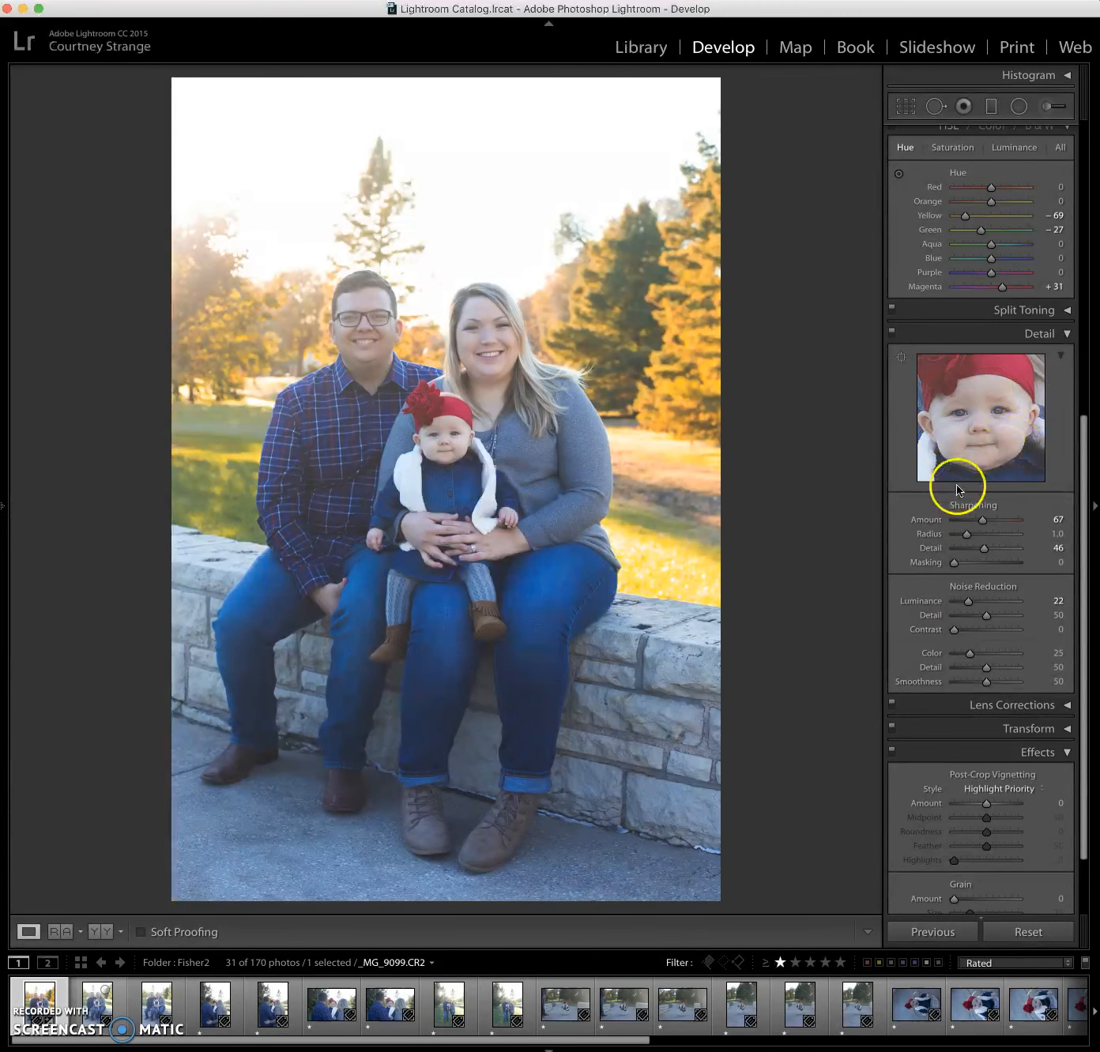
Try a post-crop vignette with Amount -42, Midpoint 26, Roundness -40, Feather 47 and Highlights 100
{"action": "scroll", "coordinate": [992, 521], "scroll_direction": "down", "scroll_amount": 3}
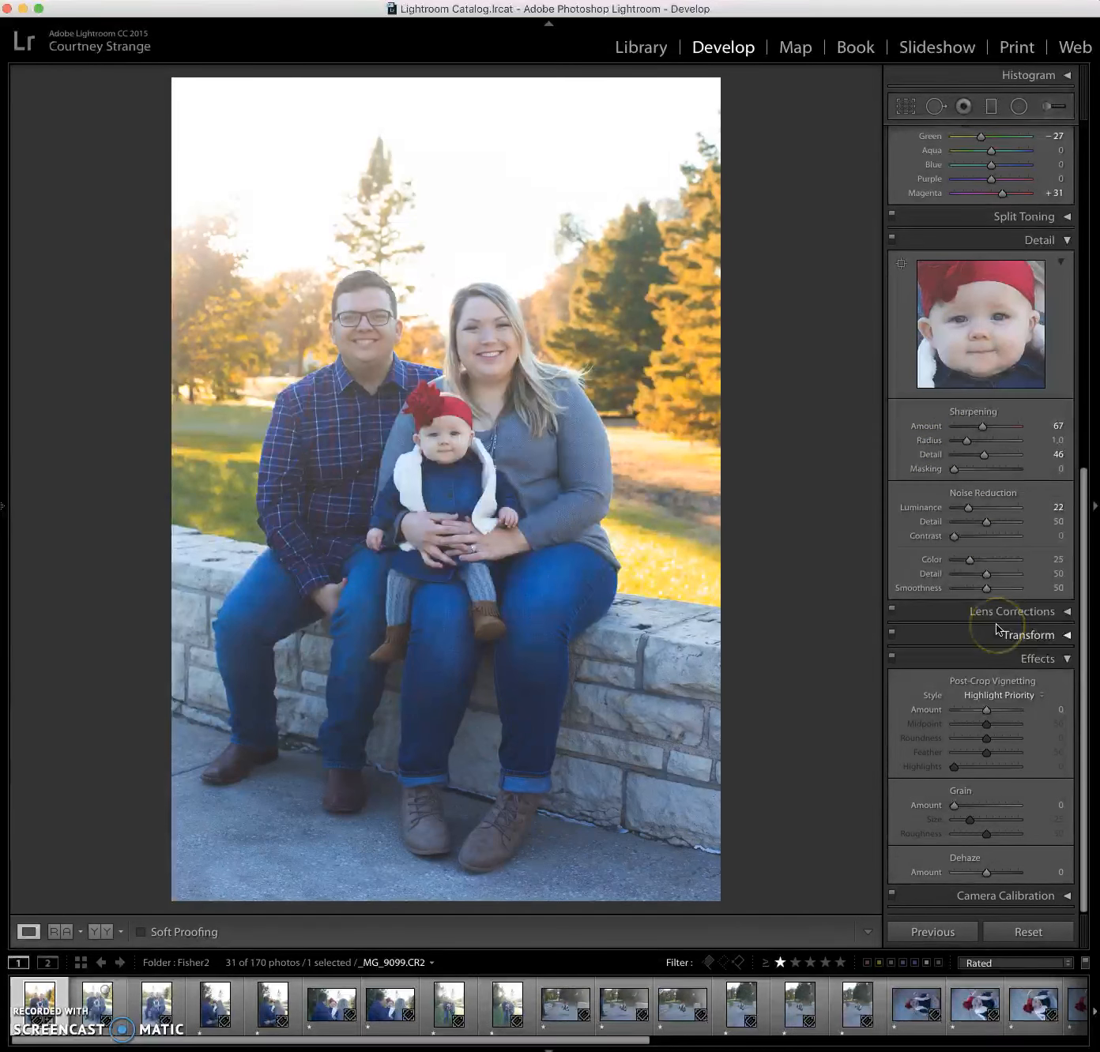
{"action": "left_click_drag", "start_coordinate": [985, 712], "coordinate": [968, 713]}
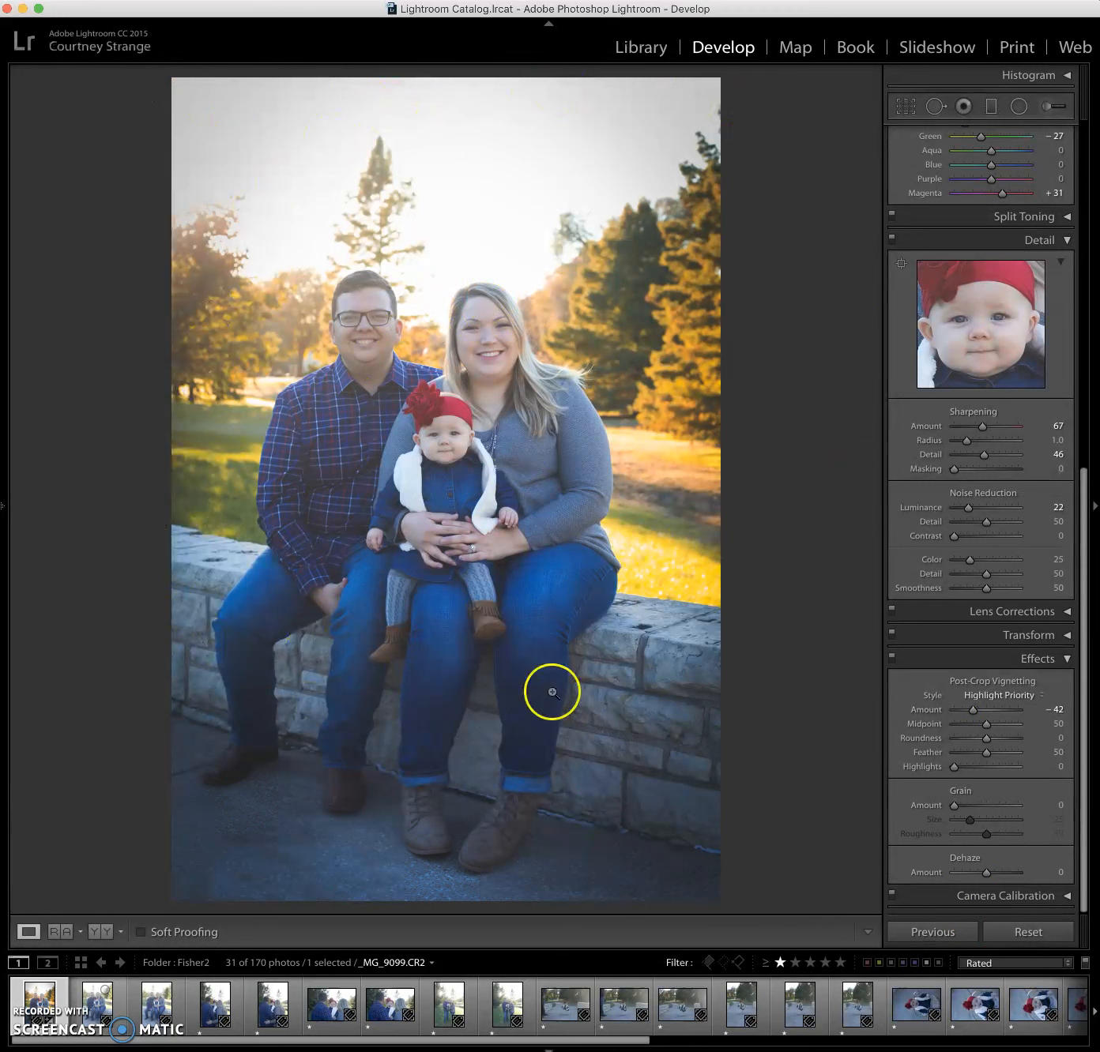
{"action": "left_click_drag", "start_coordinate": [986, 724], "coordinate": [882, 750]}
{"action": "left_click_drag", "start_coordinate": [957, 753], "coordinate": [889, 772]}
{"action": "left_click_drag", "start_coordinate": [956, 768], "coordinate": [1019, 766]}
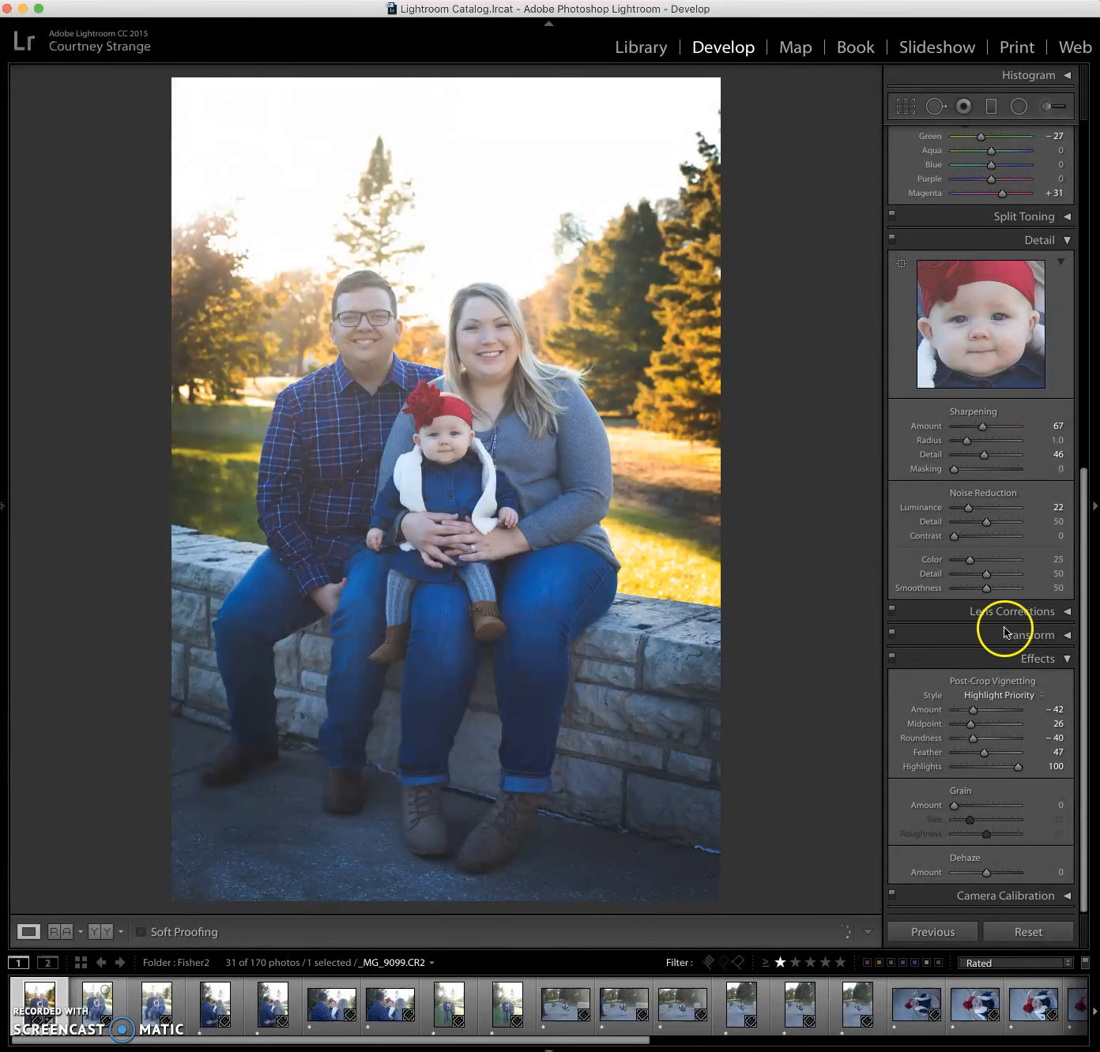
Test the vignette at Amount -100 with Highlights lowered to 58, and reset the Amount to 0
{"action": "left_click_drag", "start_coordinate": [972, 710], "coordinate": [954, 714]}
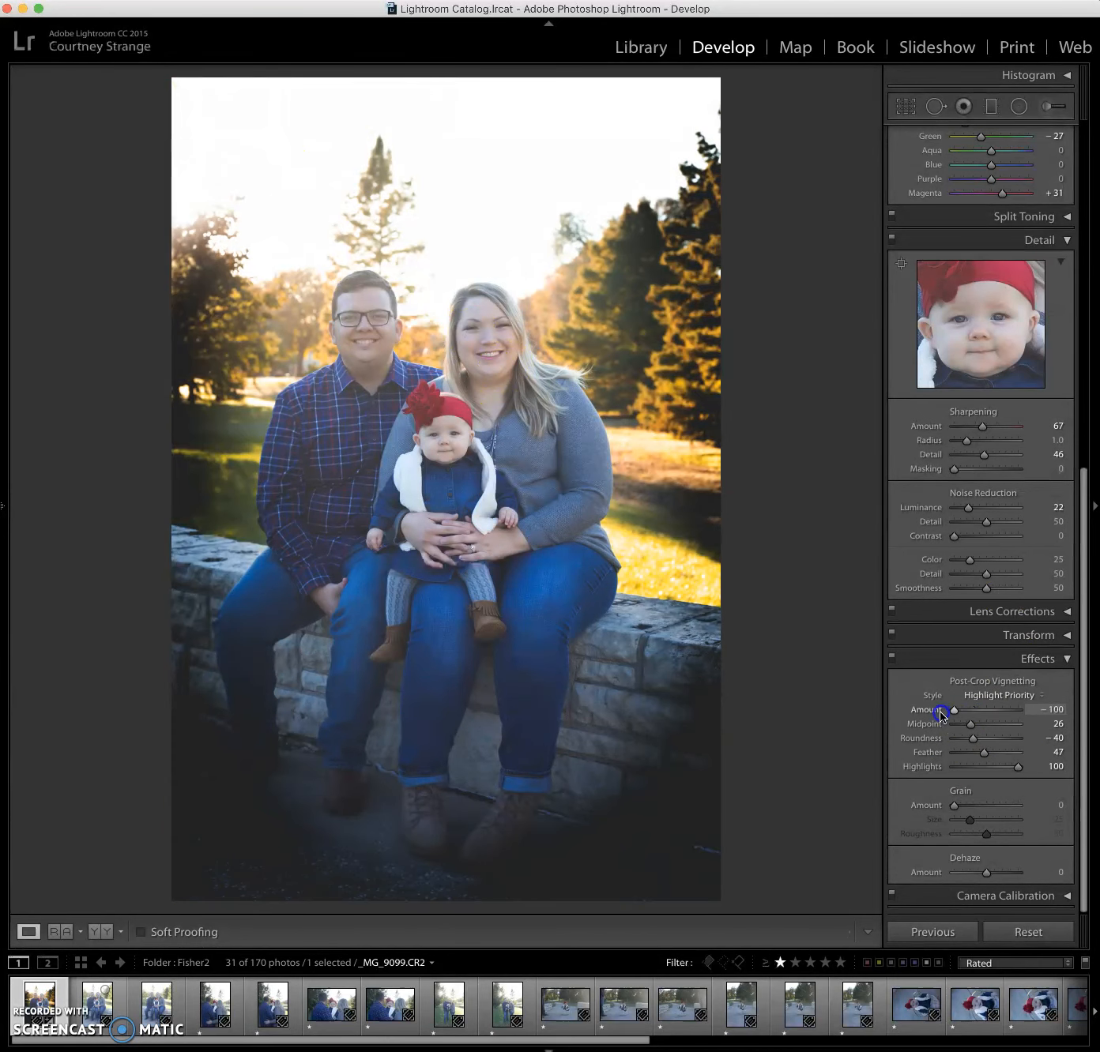
{"action": "left_click_drag", "start_coordinate": [965, 721], "coordinate": [937, 704]}
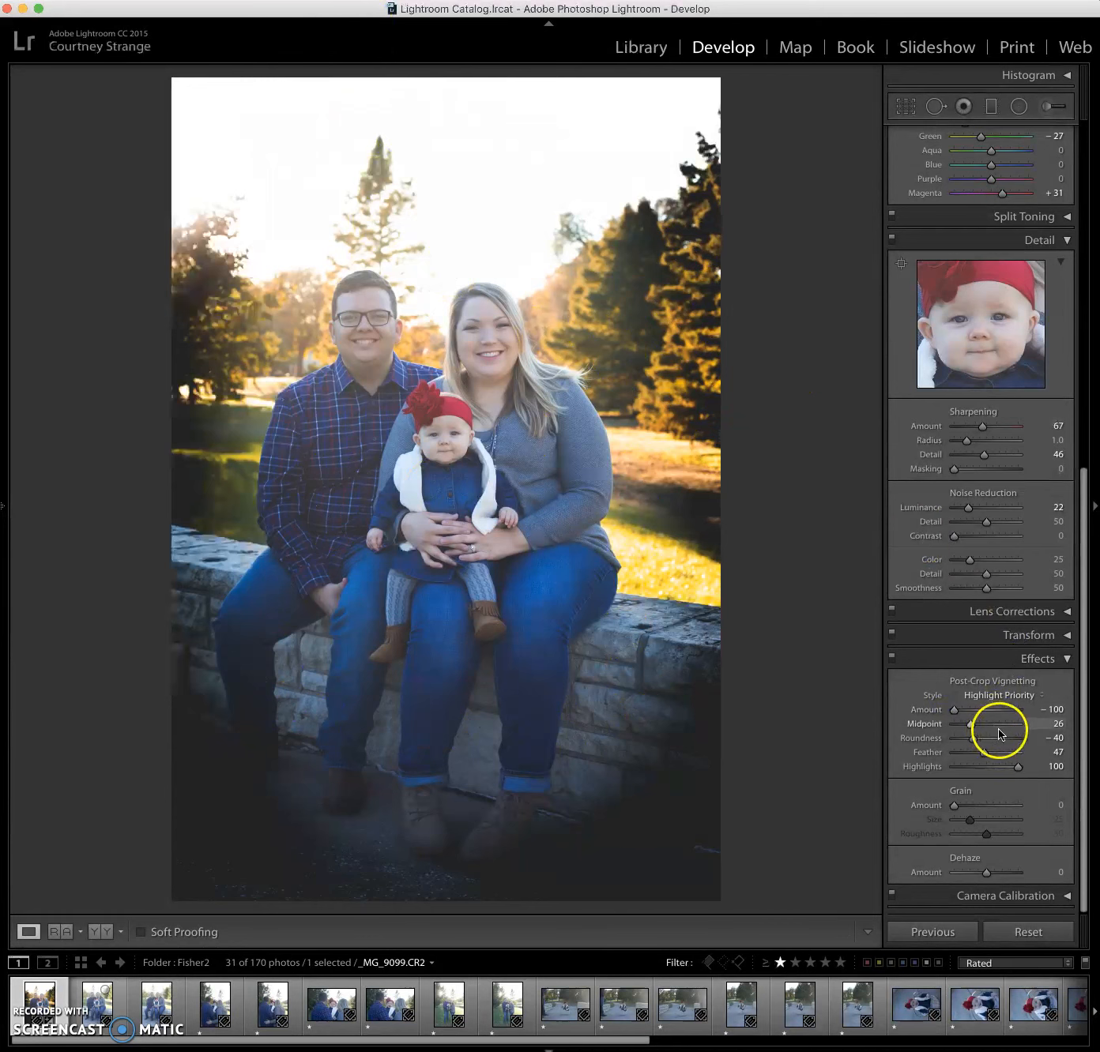
{"action": "left_click", "coordinate": [1017, 768]}
{"action": "left_click_drag", "start_coordinate": [1017, 768], "coordinate": [990, 767]}
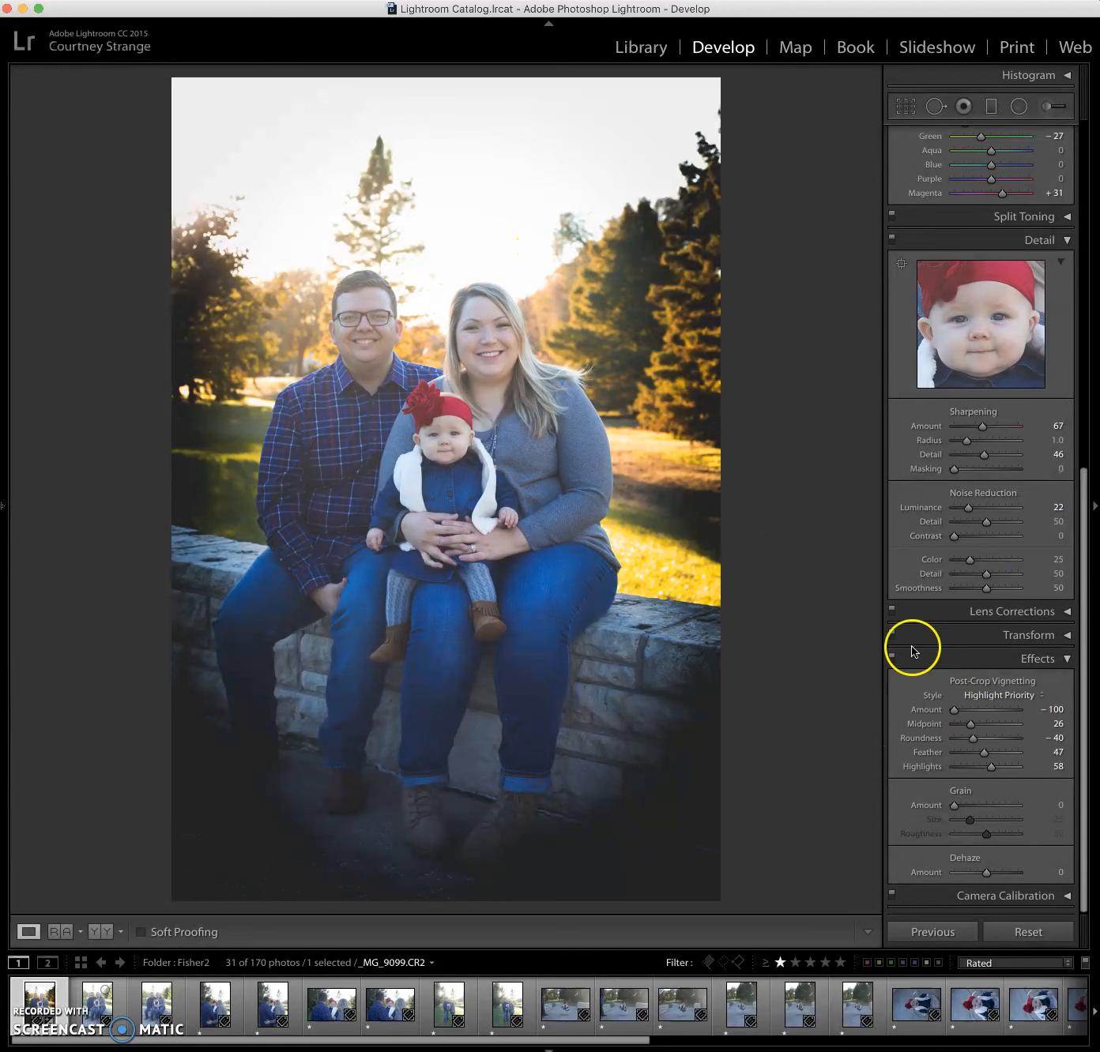
{"action": "double_click", "coordinate": [955, 710]}
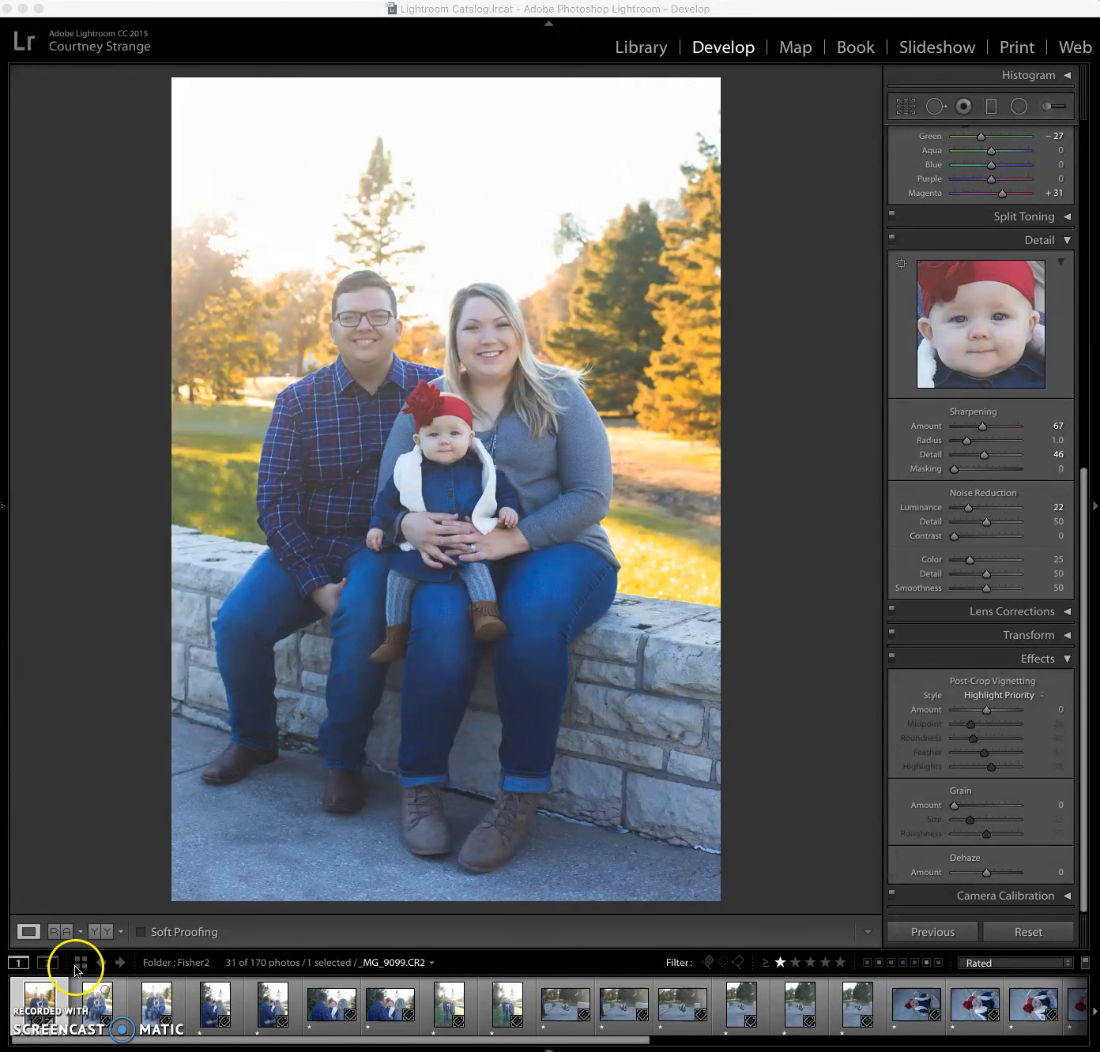
Open the family portrait _MG_9099.CR2 for editing in Adobe Photoshop CC 2017
{"action": "left_click", "coordinate": [64, 1013]}
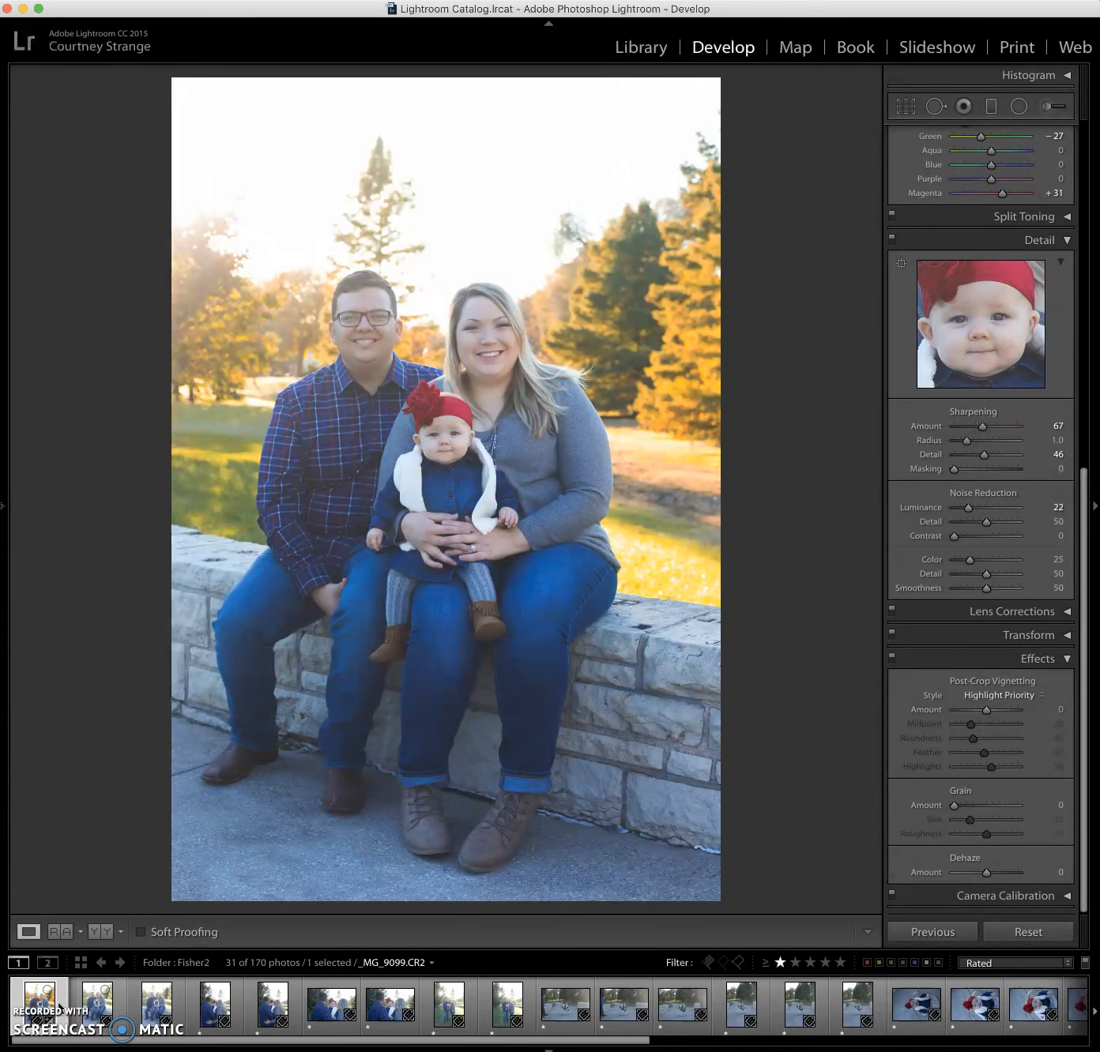
{"action": "right_click", "coordinate": [32, 1002]}
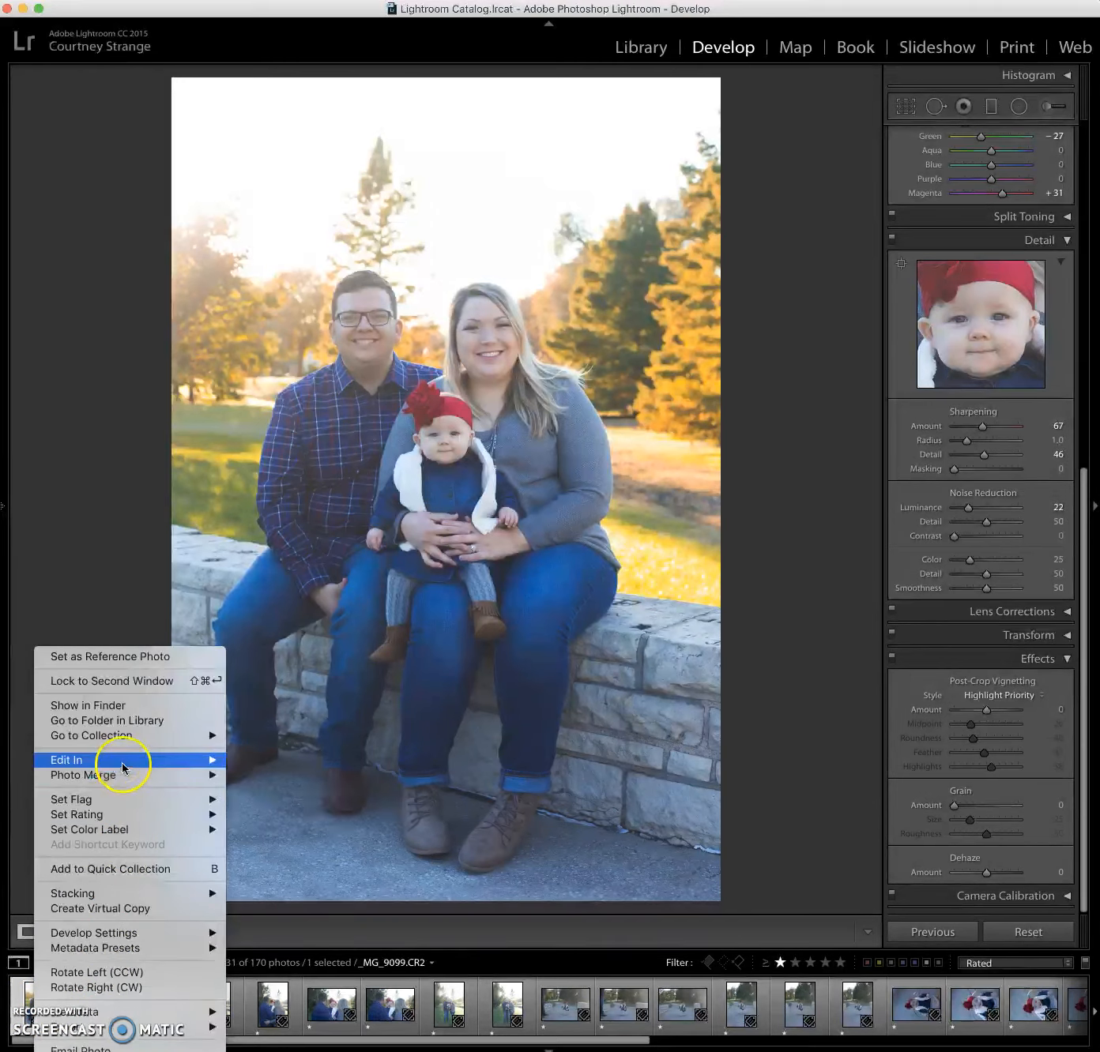
{"action": "mouse_move", "coordinate": [122, 761]}
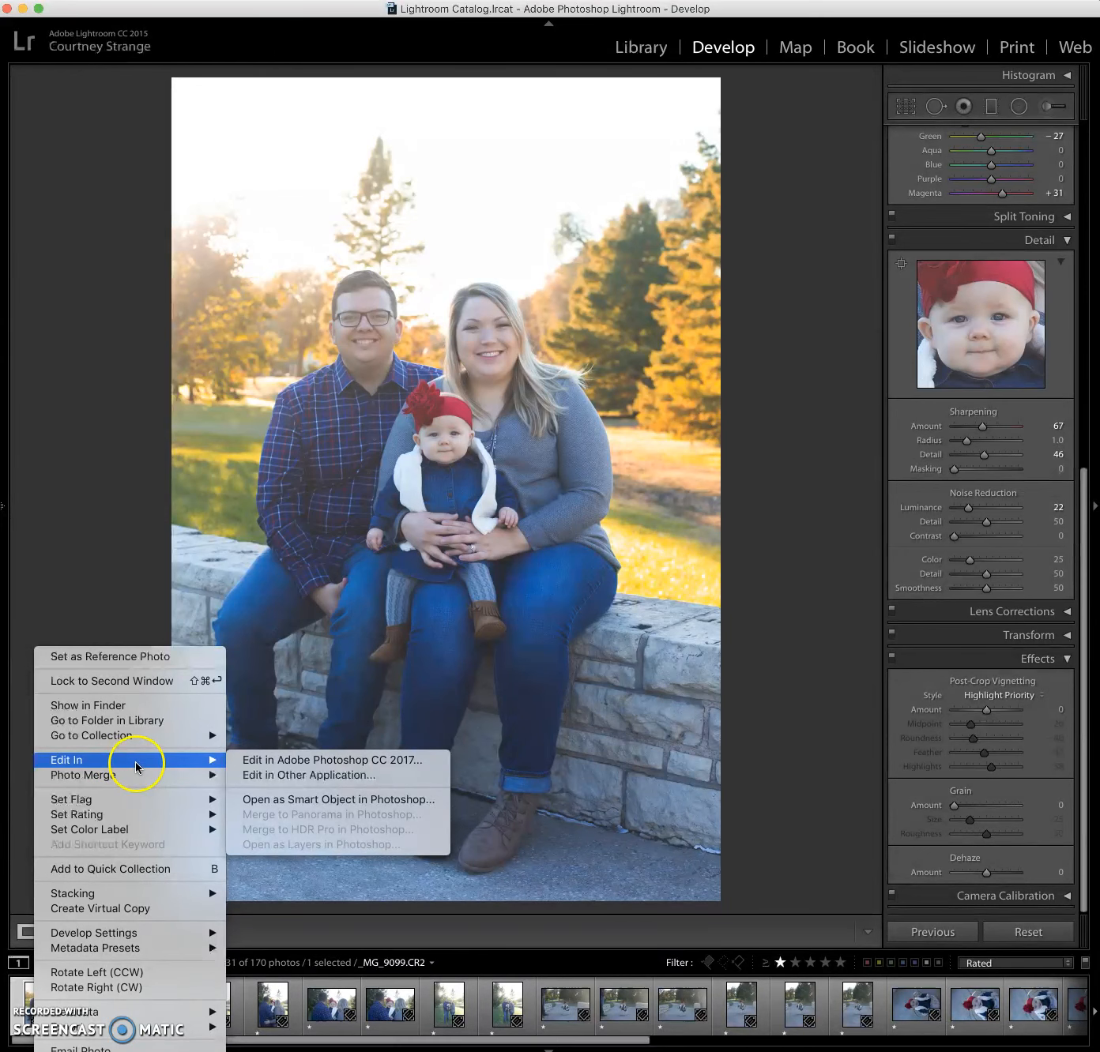
{"action": "left_click", "coordinate": [294, 761]}
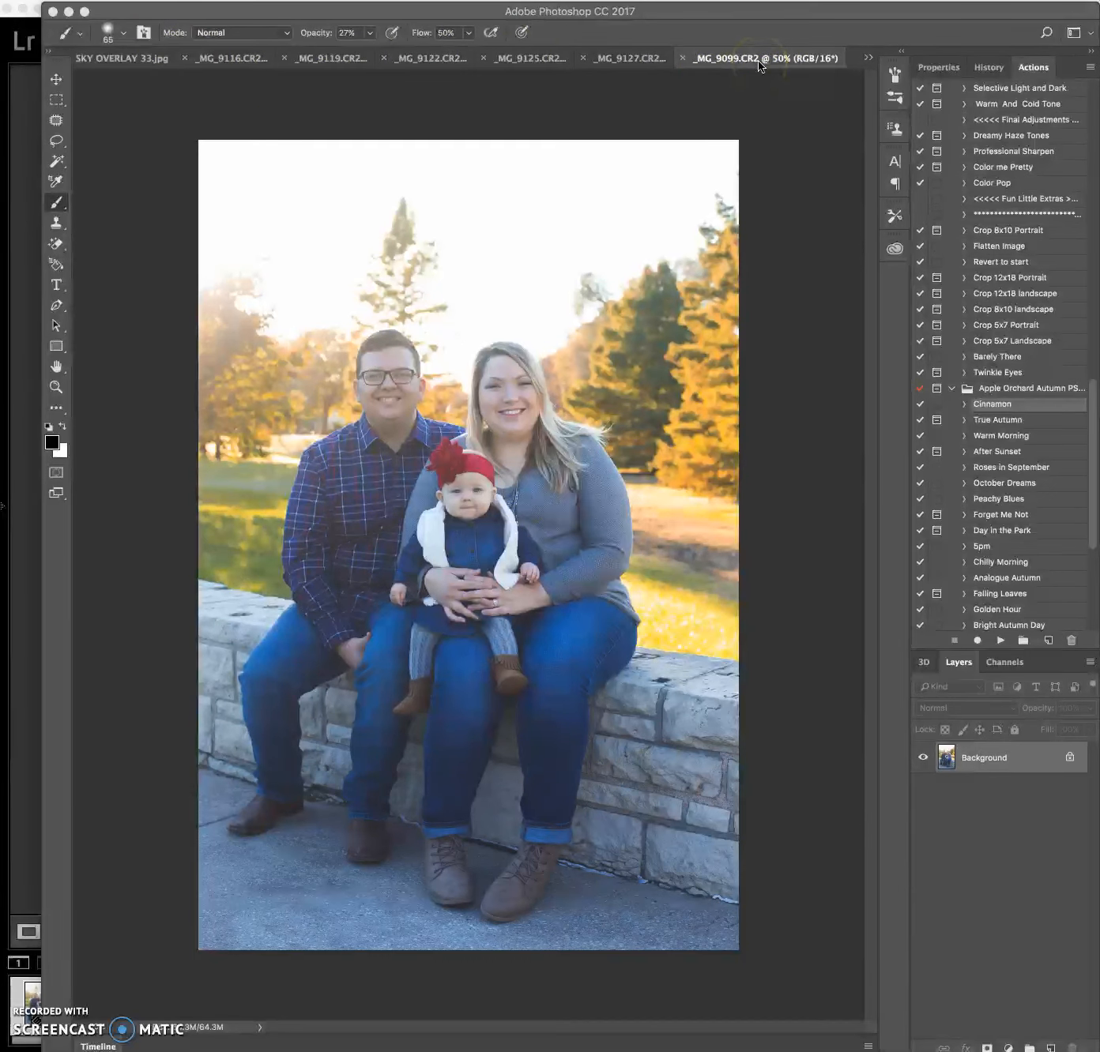
{"action": "left_click", "coordinate": [36, 349]}
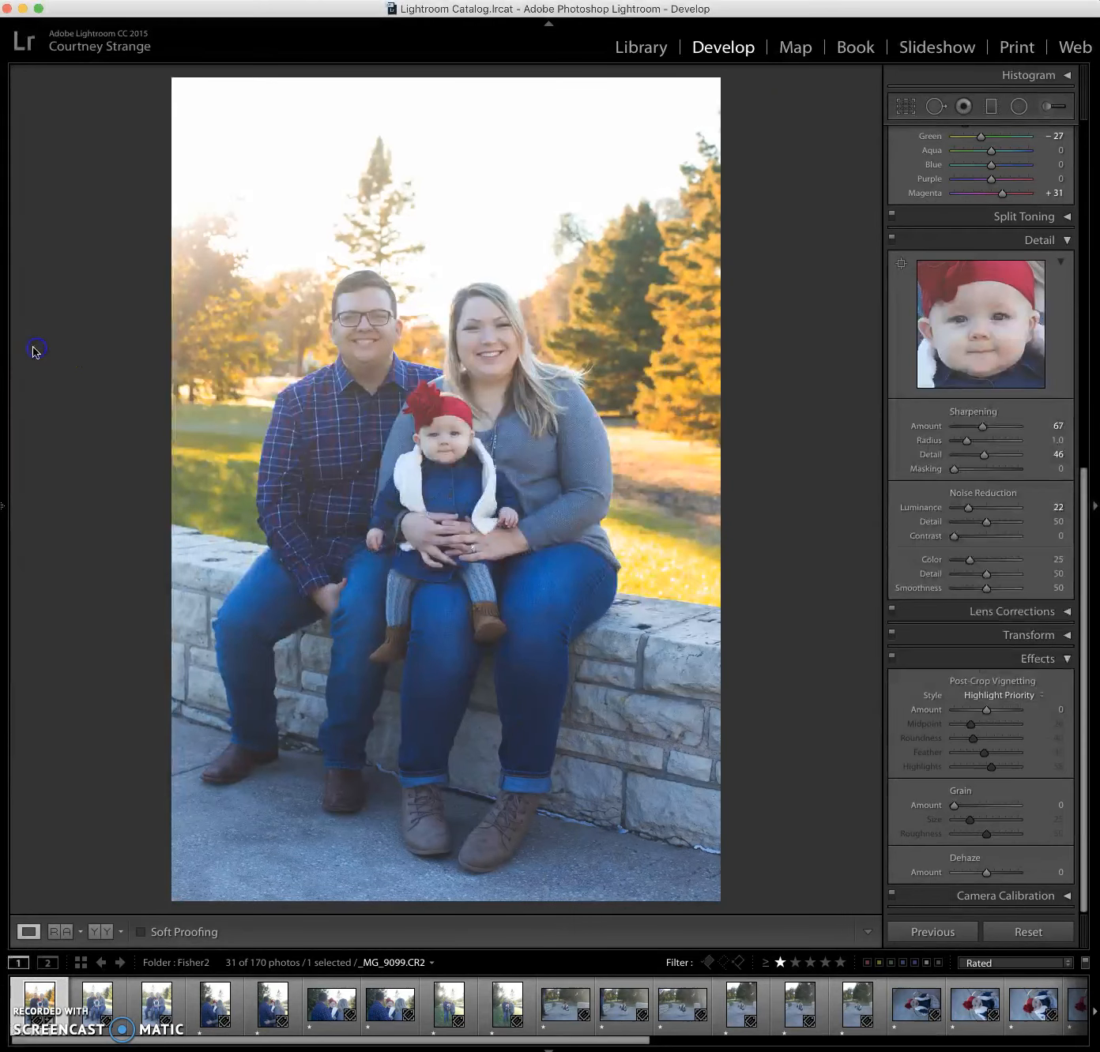
{"action": "key", "text": "super+Tab"}
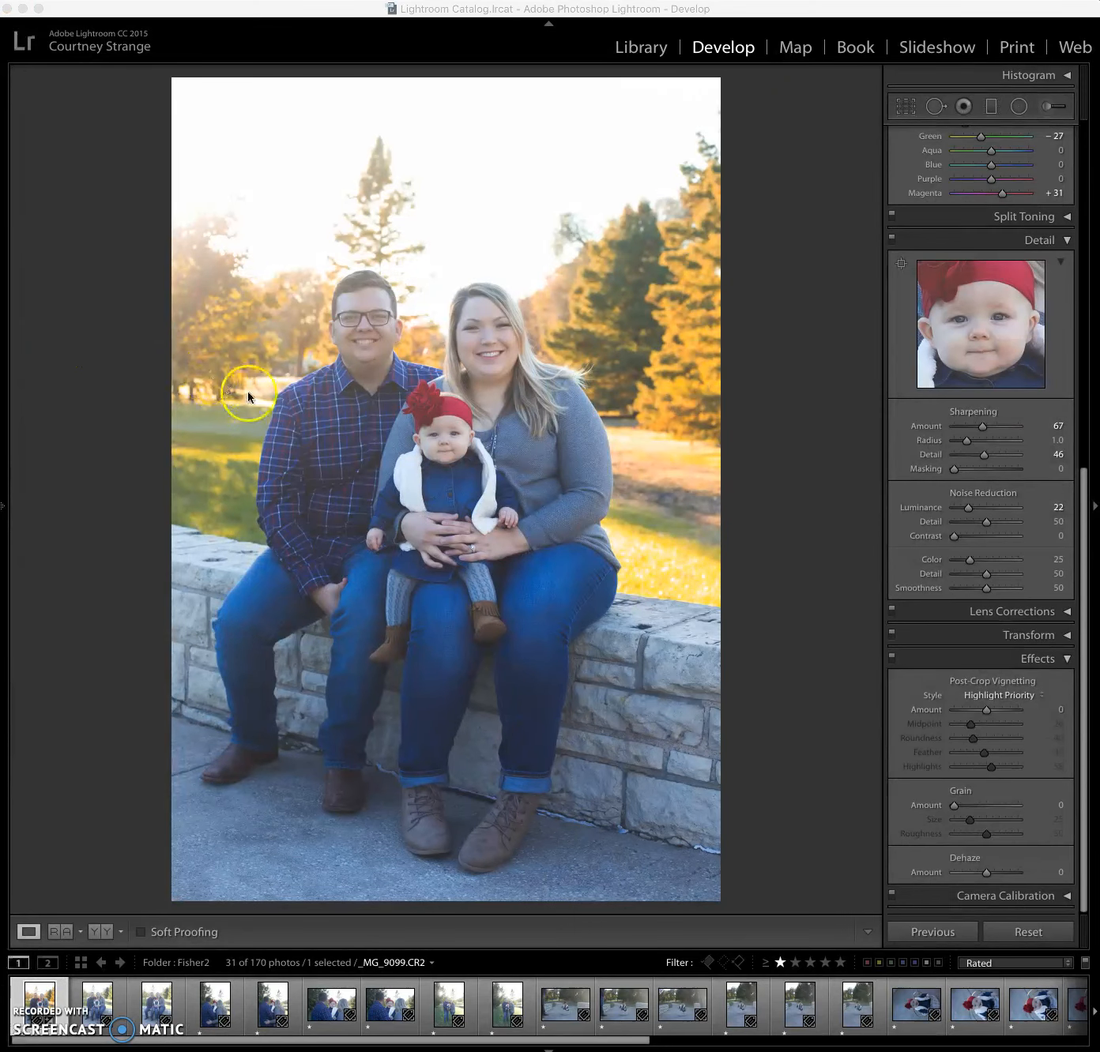
{"action": "key", "text": "super+Tab"}
{"action": "key", "text": "super+Tab"}
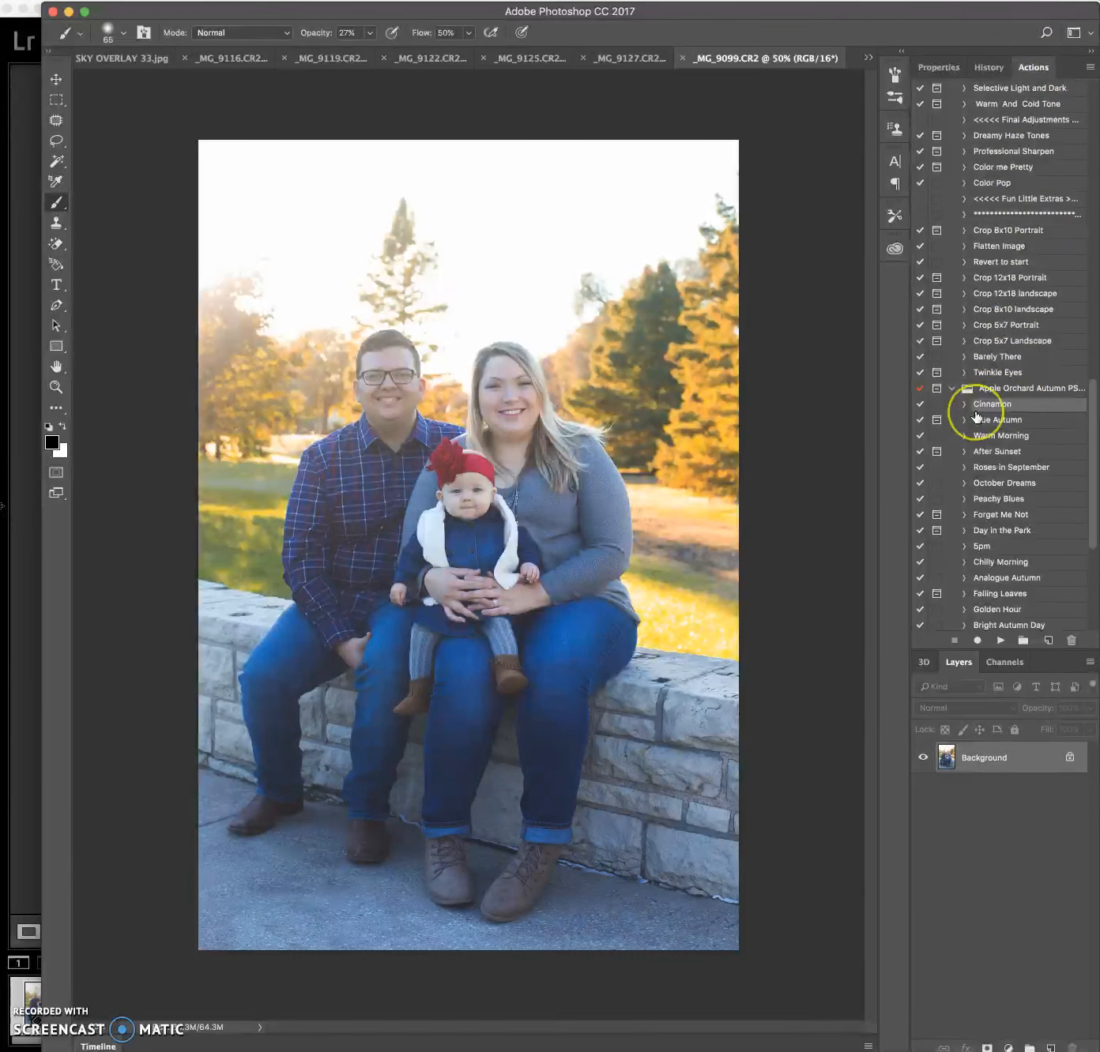
Run the Cinnamon action from the Apple Orchard Autumn set on the portrait and save the edited file
{"action": "left_click", "coordinate": [1001, 641]}
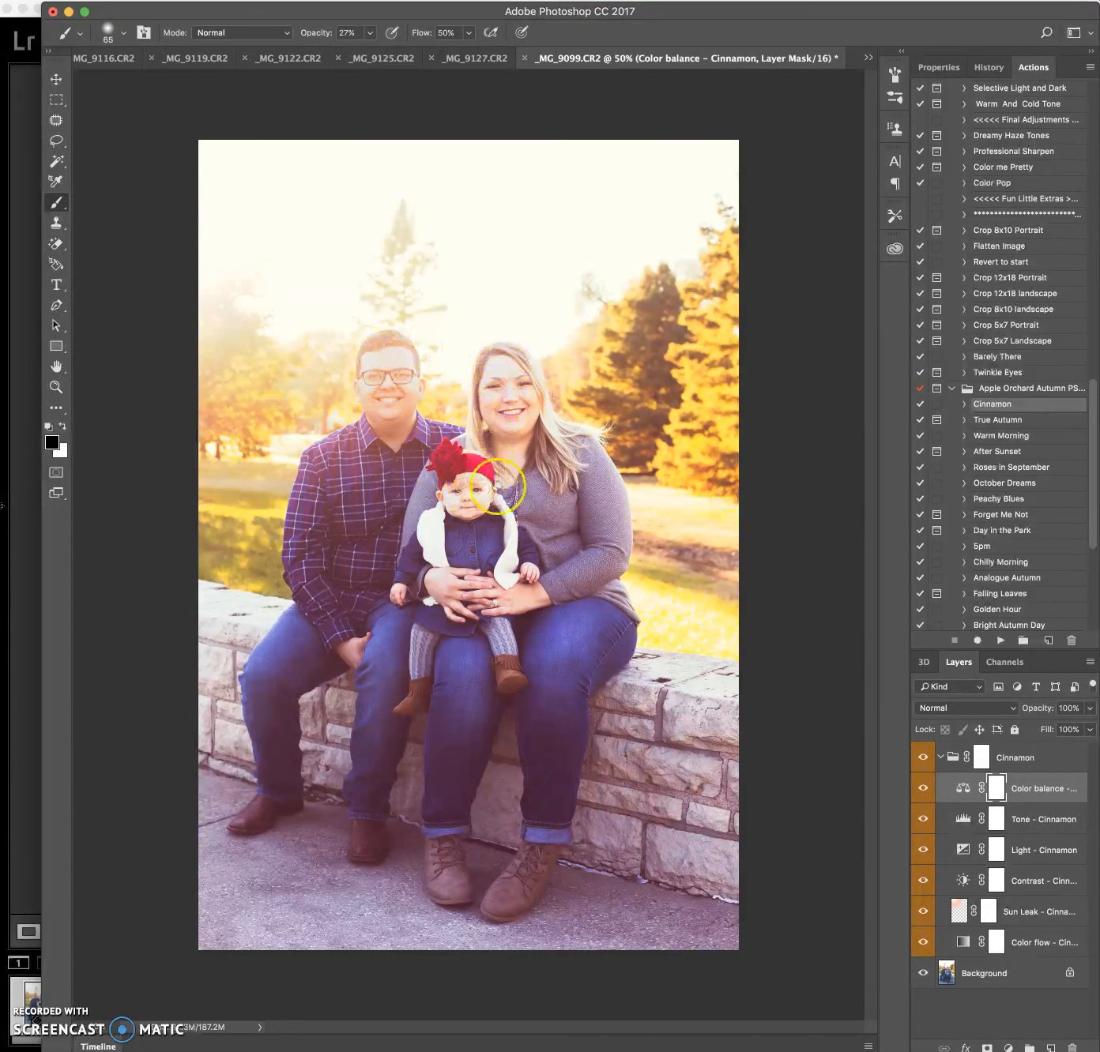
{"action": "left_click_drag", "start_coordinate": [466, 499], "coordinate": [448, 491]}
{"action": "left_click", "coordinate": [535, 504]}
{"action": "left_click", "coordinate": [549, 451]}
{"action": "key", "text": "super+s"}
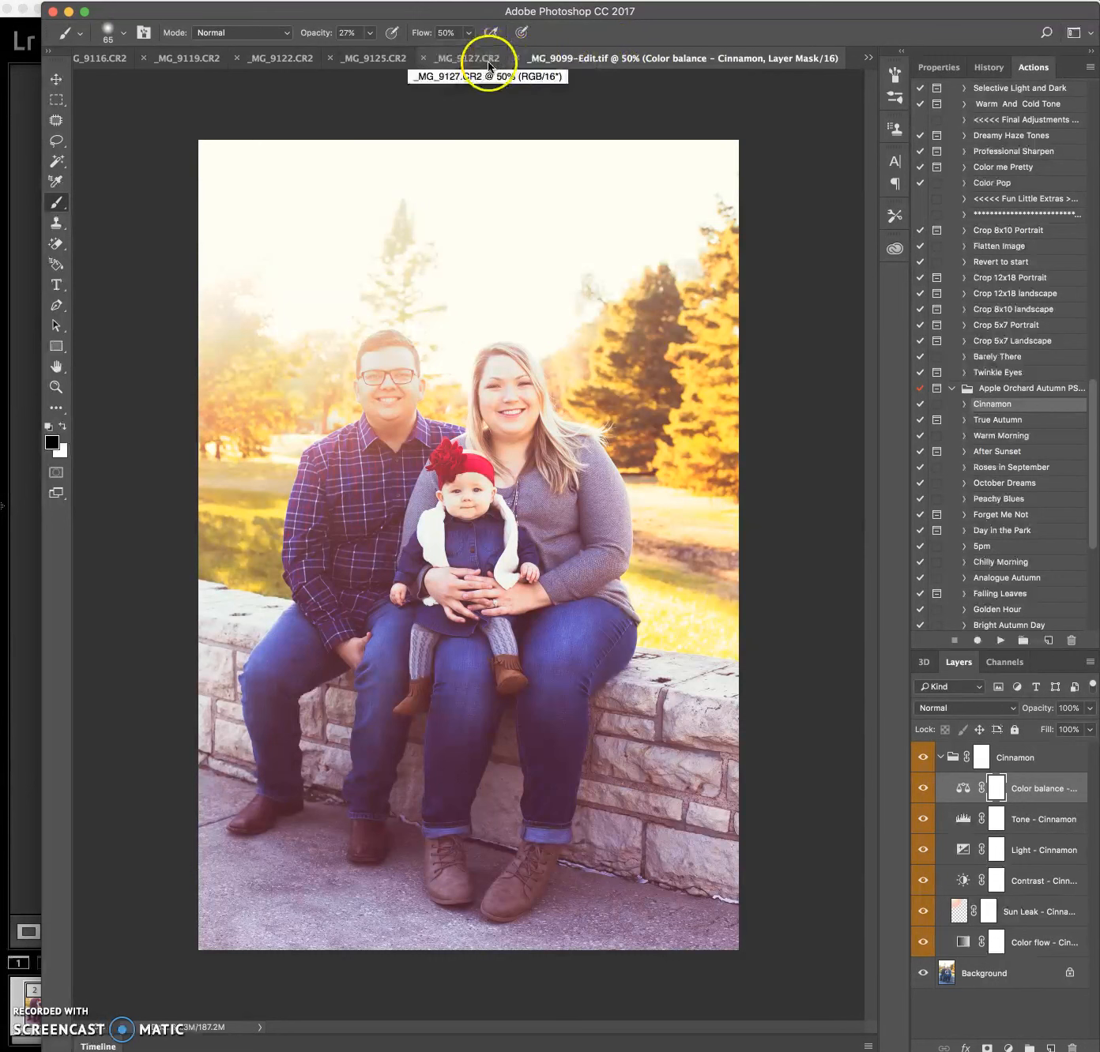
{"action": "left_click", "coordinate": [601, 58]}
{"action": "left_click", "coordinate": [664, 110]}
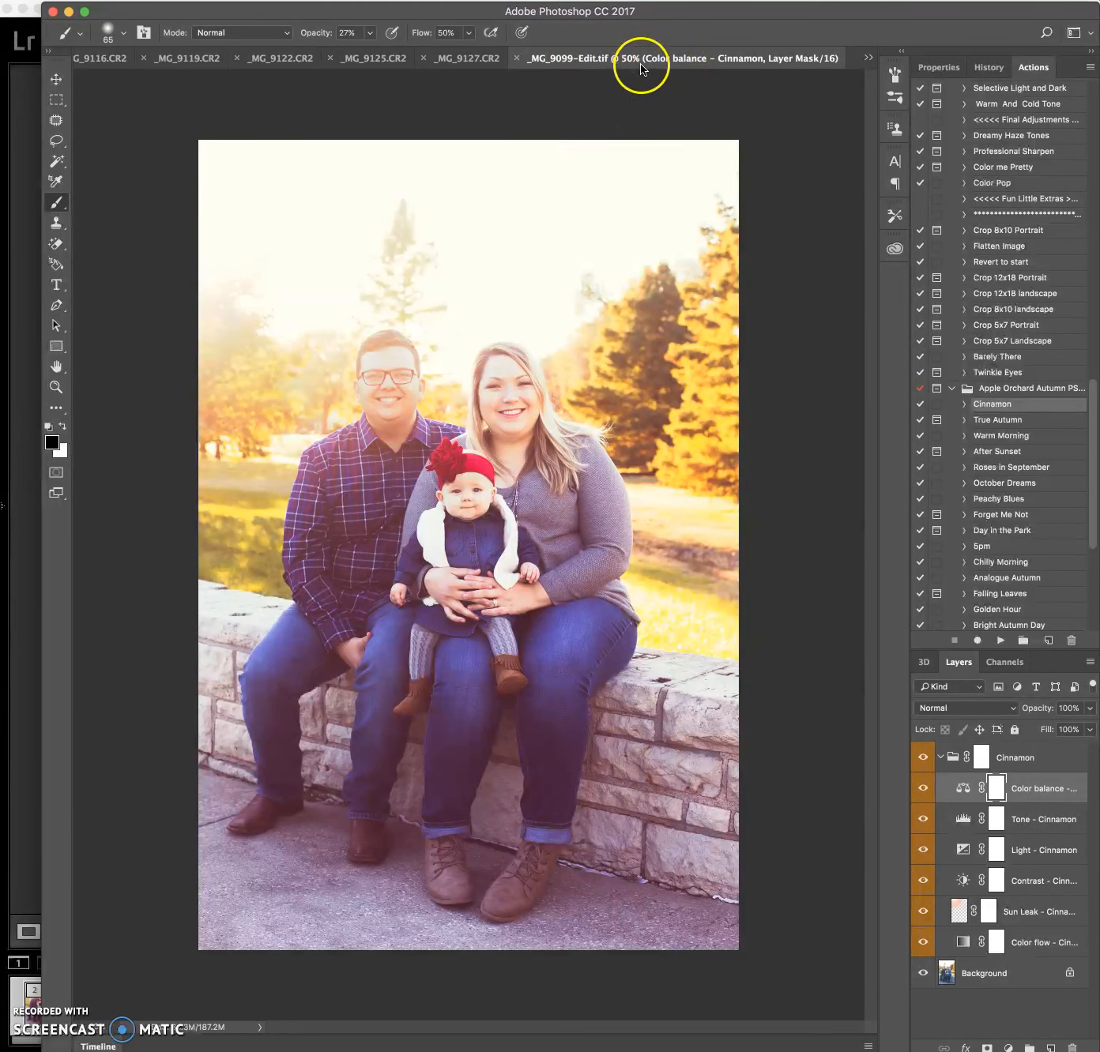
Switch to Lightroom and give _MG_9099-Edit.tif Luminance noise reduction 10 and a vignette with Amount -42 and Midpoint 36
{"action": "key", "text": "super+Tab"}
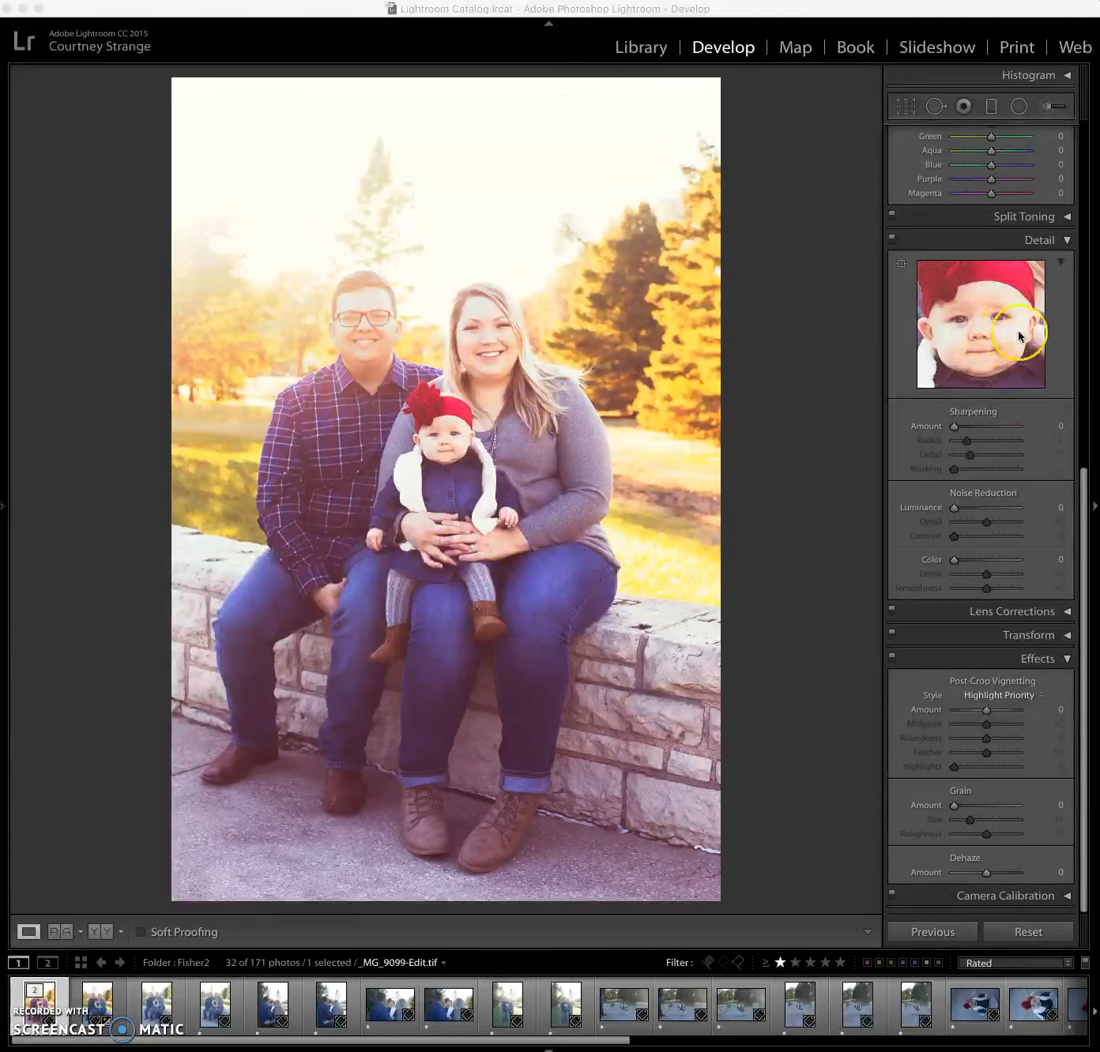
{"action": "left_click_drag", "start_coordinate": [954, 508], "coordinate": [961, 511]}
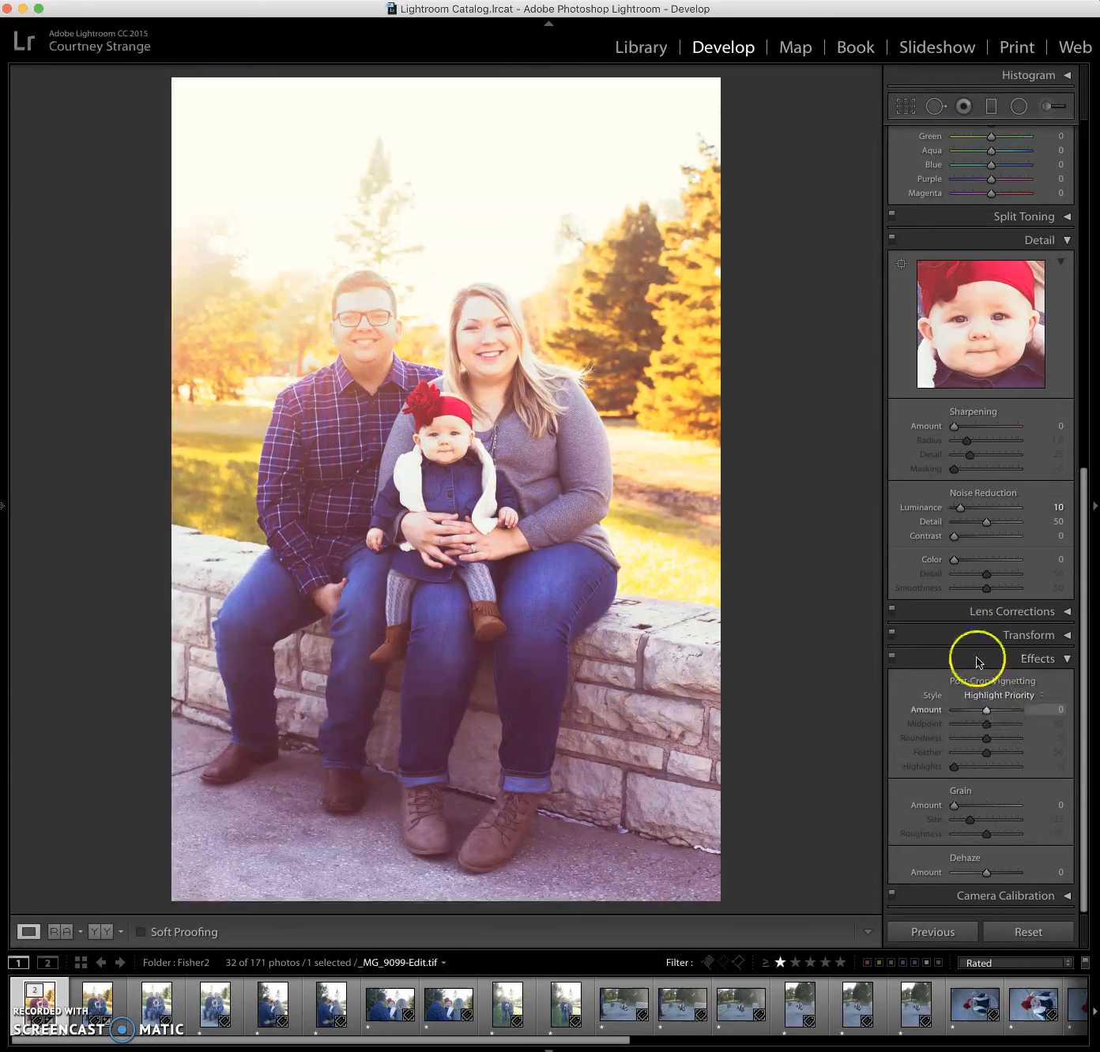
{"action": "left_click_drag", "start_coordinate": [985, 711], "coordinate": [972, 723]}
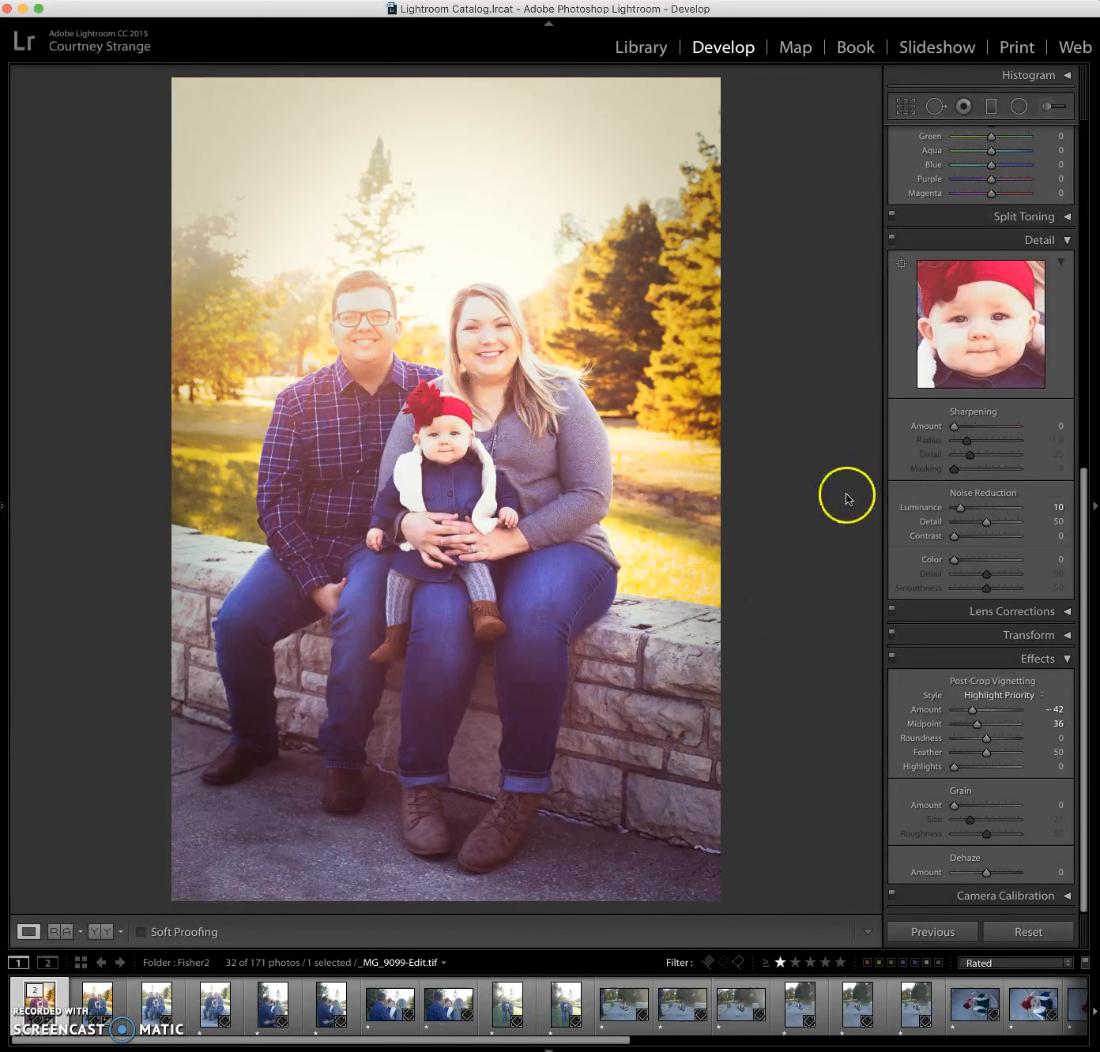
Adjust the edited photo's white balance to Temp -9 and Tint +7
{"action": "scroll", "coordinate": [982, 479], "scroll_direction": "up", "scroll_amount": 15}
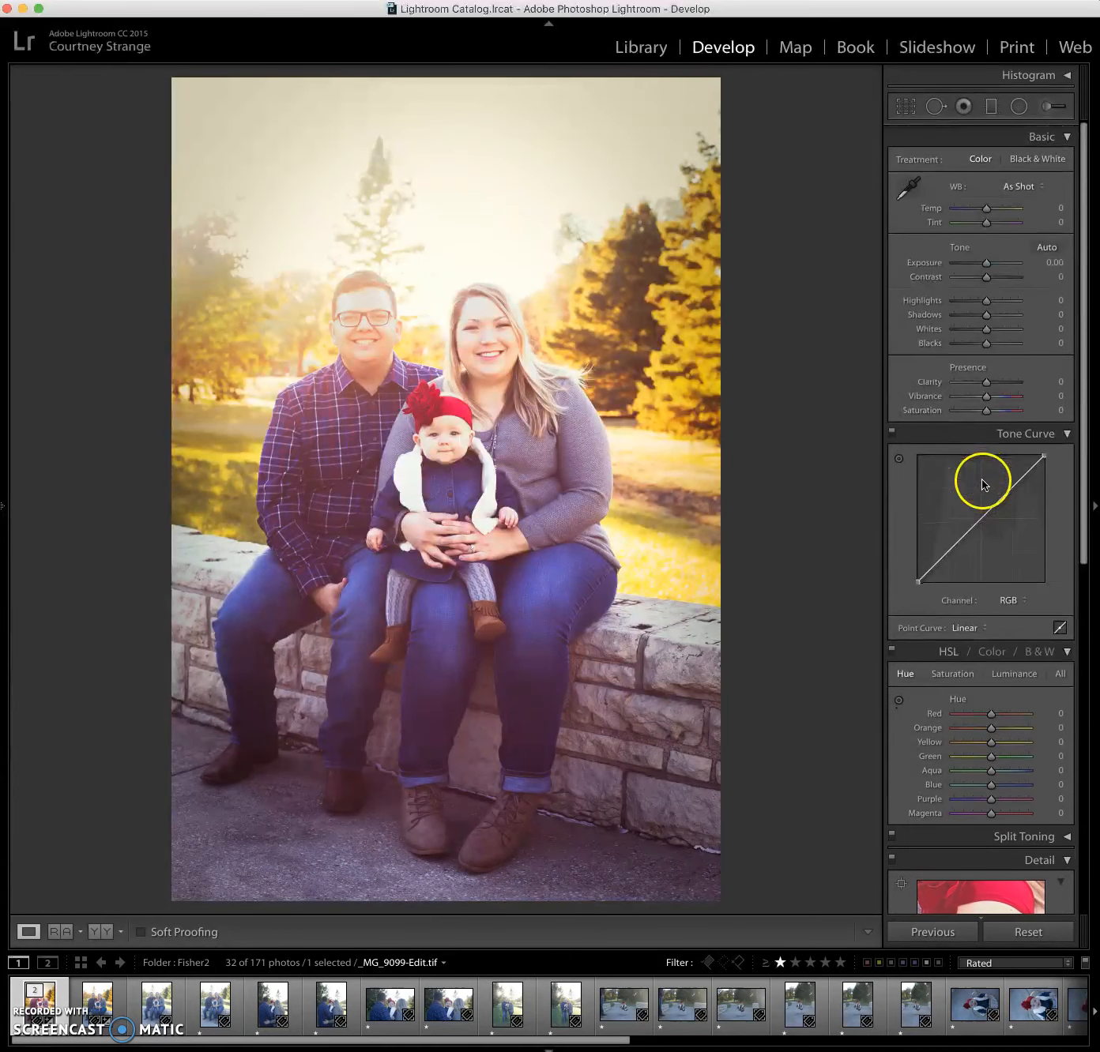
{"action": "left_click", "coordinate": [988, 222]}
{"action": "mouse_move", "coordinate": [988, 221]}
{"action": "left_mouse_down"}
{"action": "mouse_move", "coordinate": [980, 205]}
{"action": "mouse_move", "coordinate": [989, 219]}
{"action": "left_mouse_up"}
{"action": "left_click", "coordinate": [986, 219]}
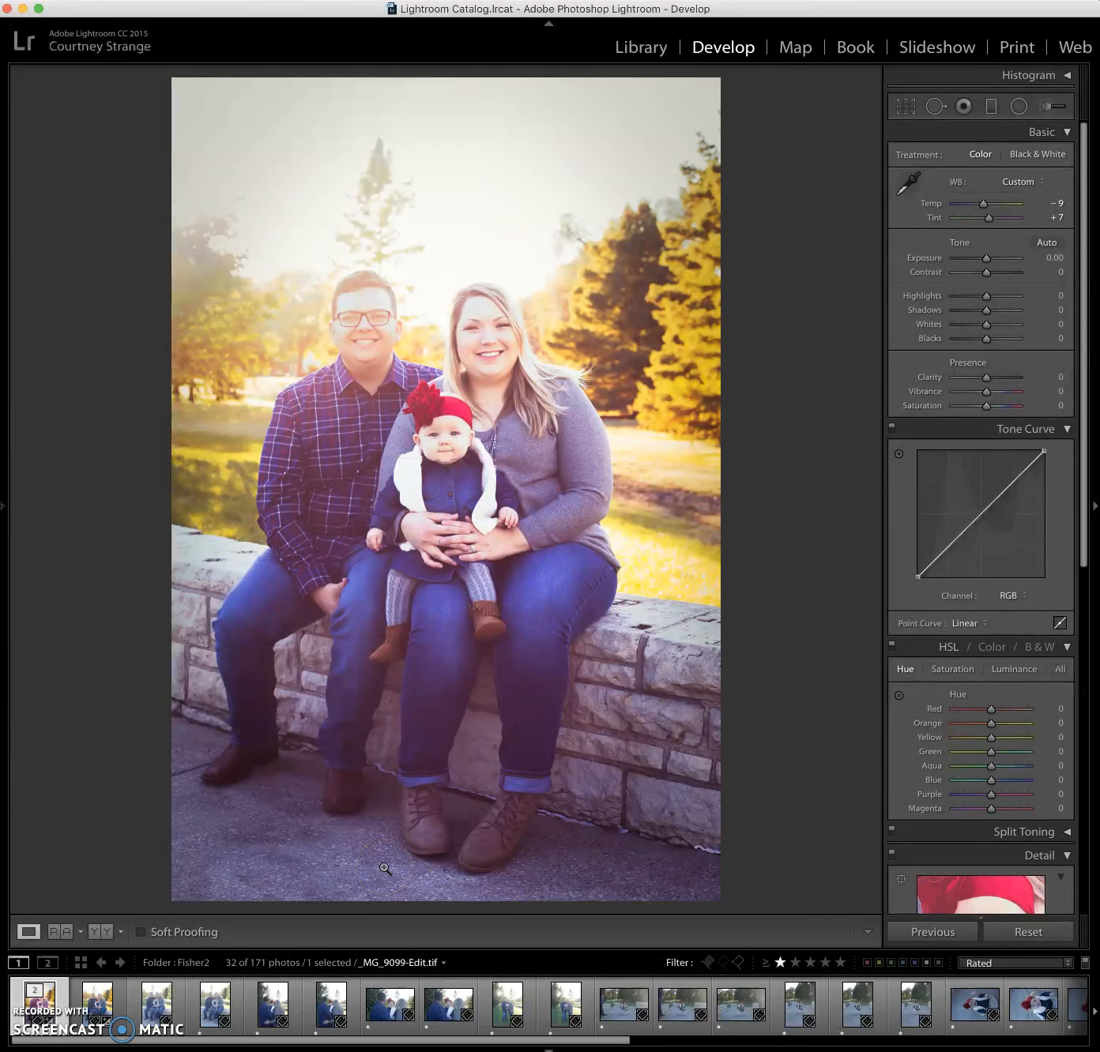
Rate _MG_9099-Edit.tif 5 stars and compare it with the original _MG_9099.CR2
{"action": "key", "text": "5"}
{"action": "key", "text": "Right"}
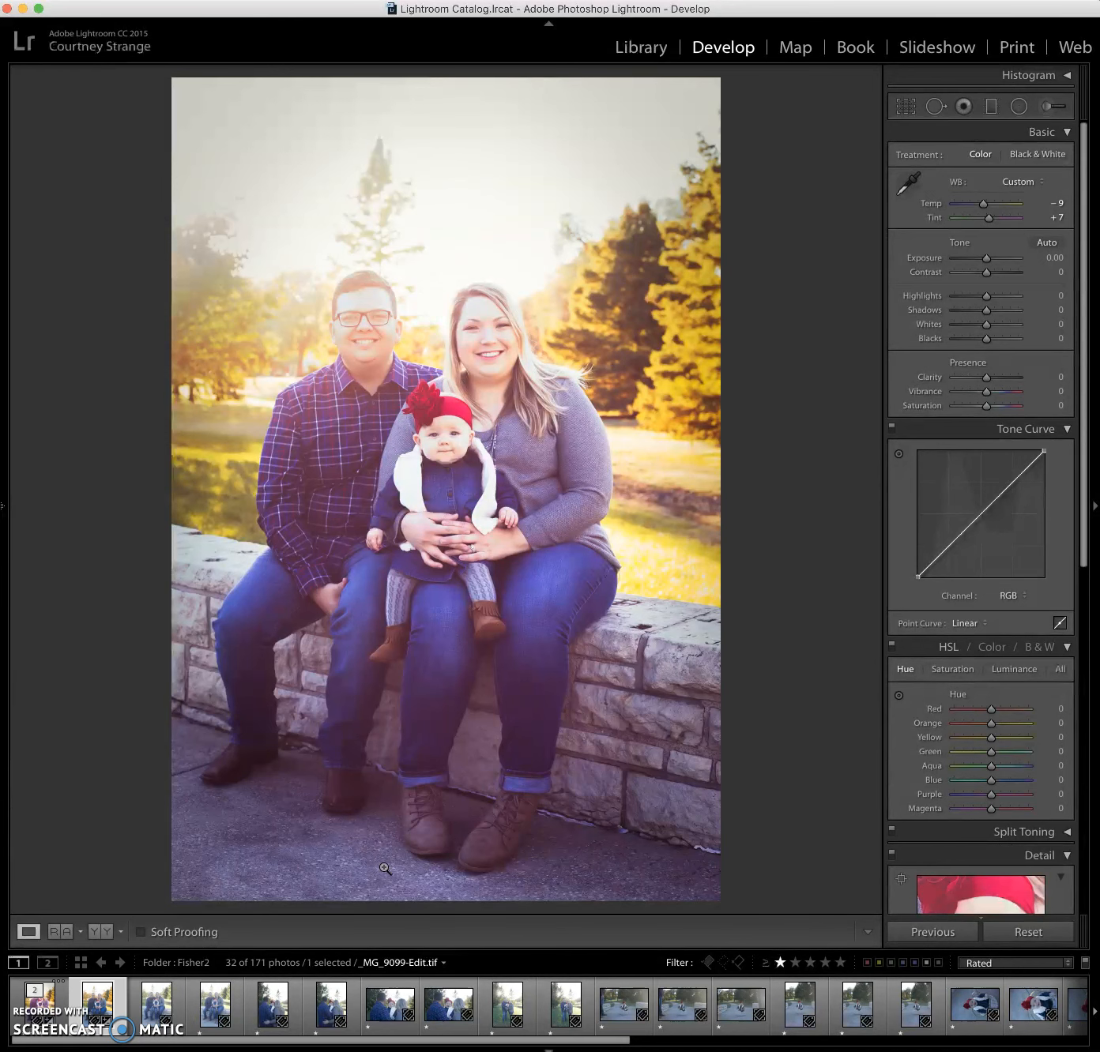
{"action": "key", "text": "Left"}
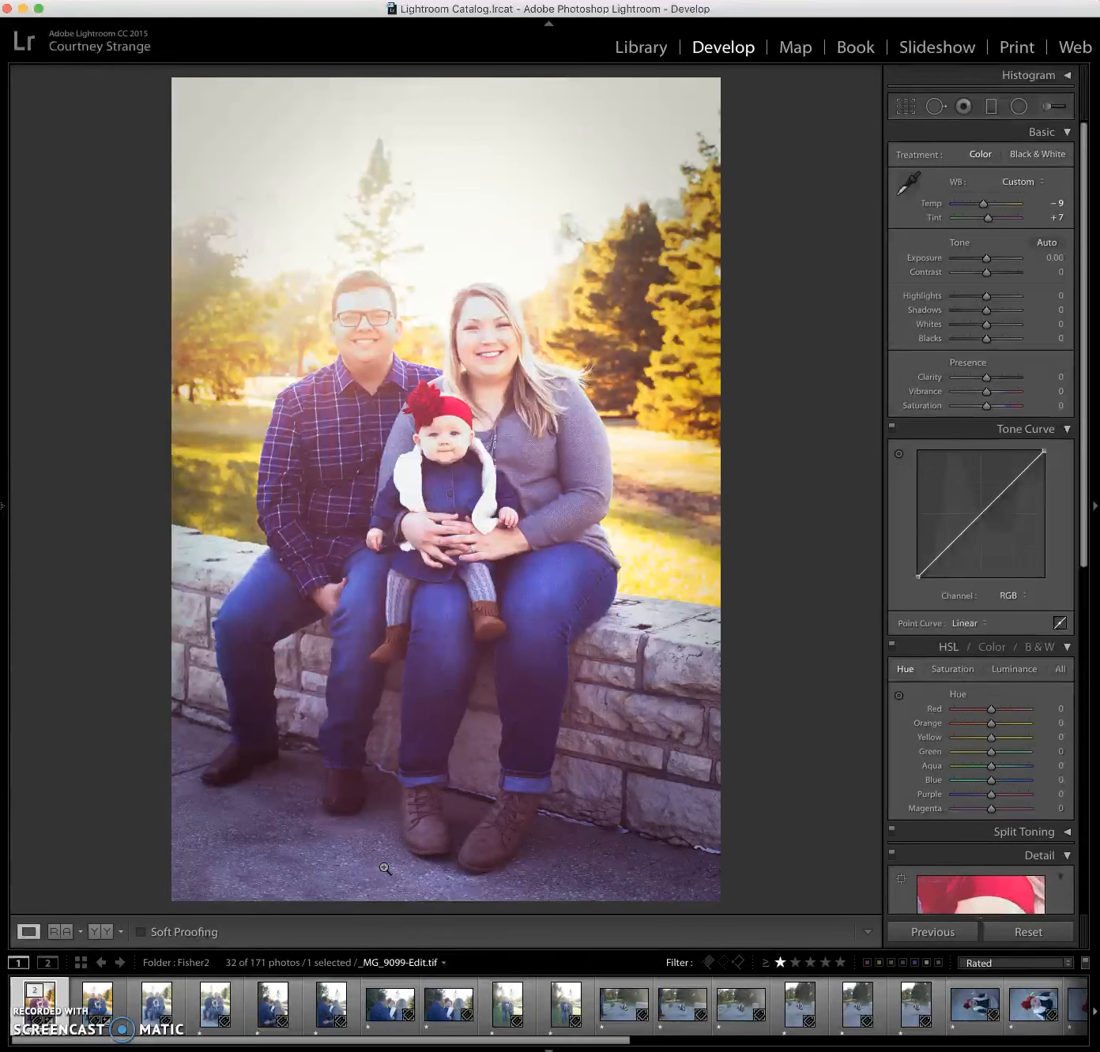
{"action": "key", "text": "Right"}
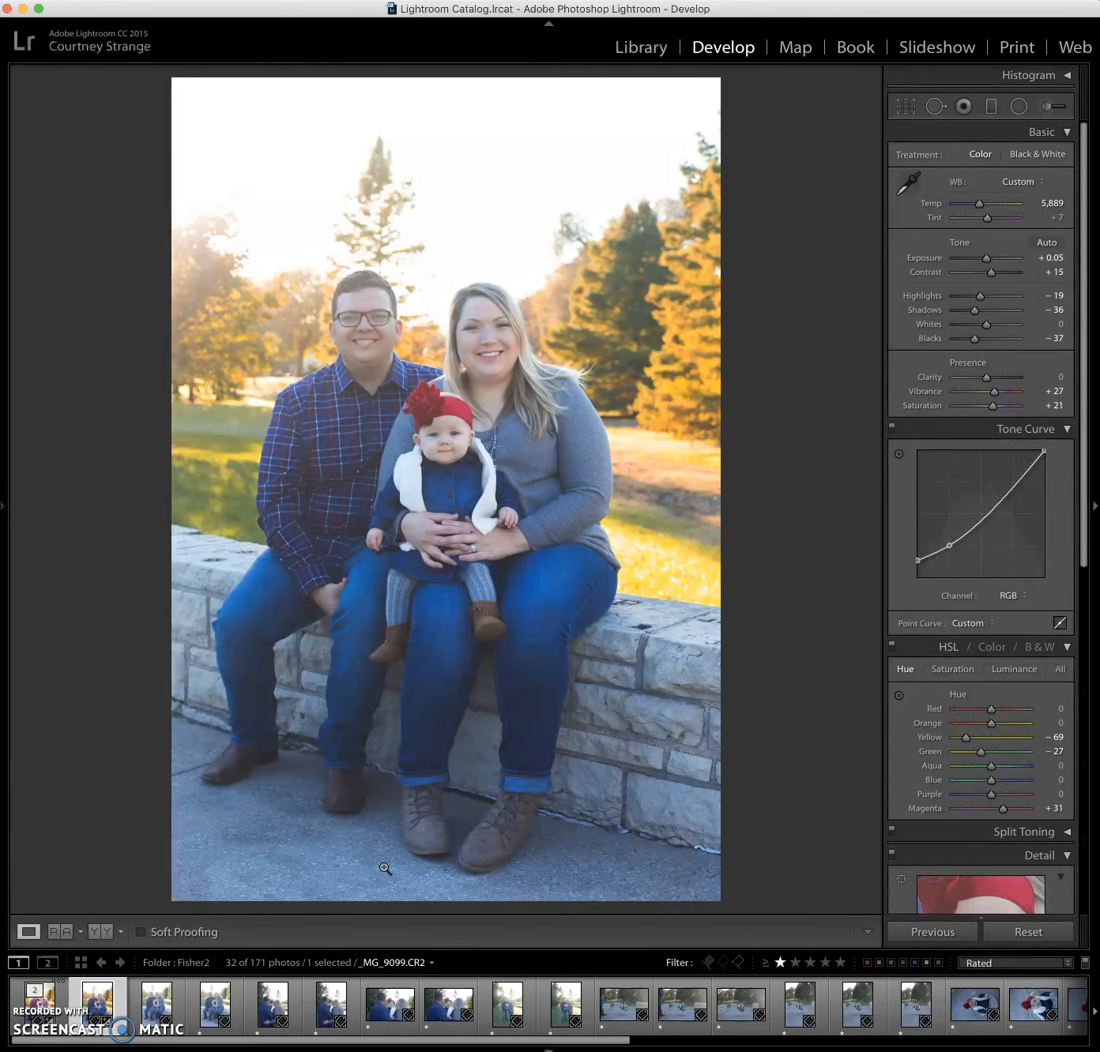
{"action": "key", "text": "Left"}
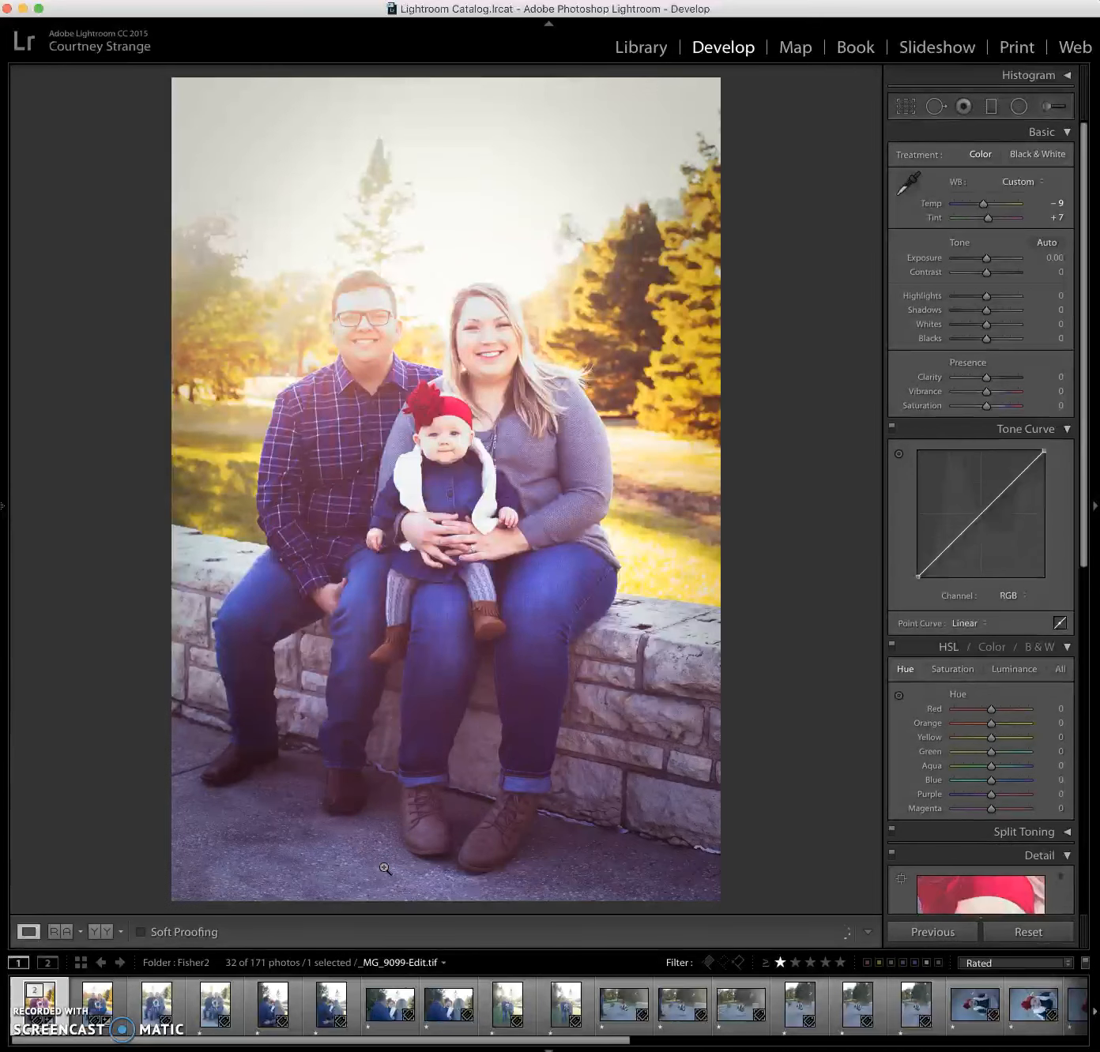
Select the original _MG_9099.CR2 and set its rating to 0
{"action": "key", "text": "Right"}
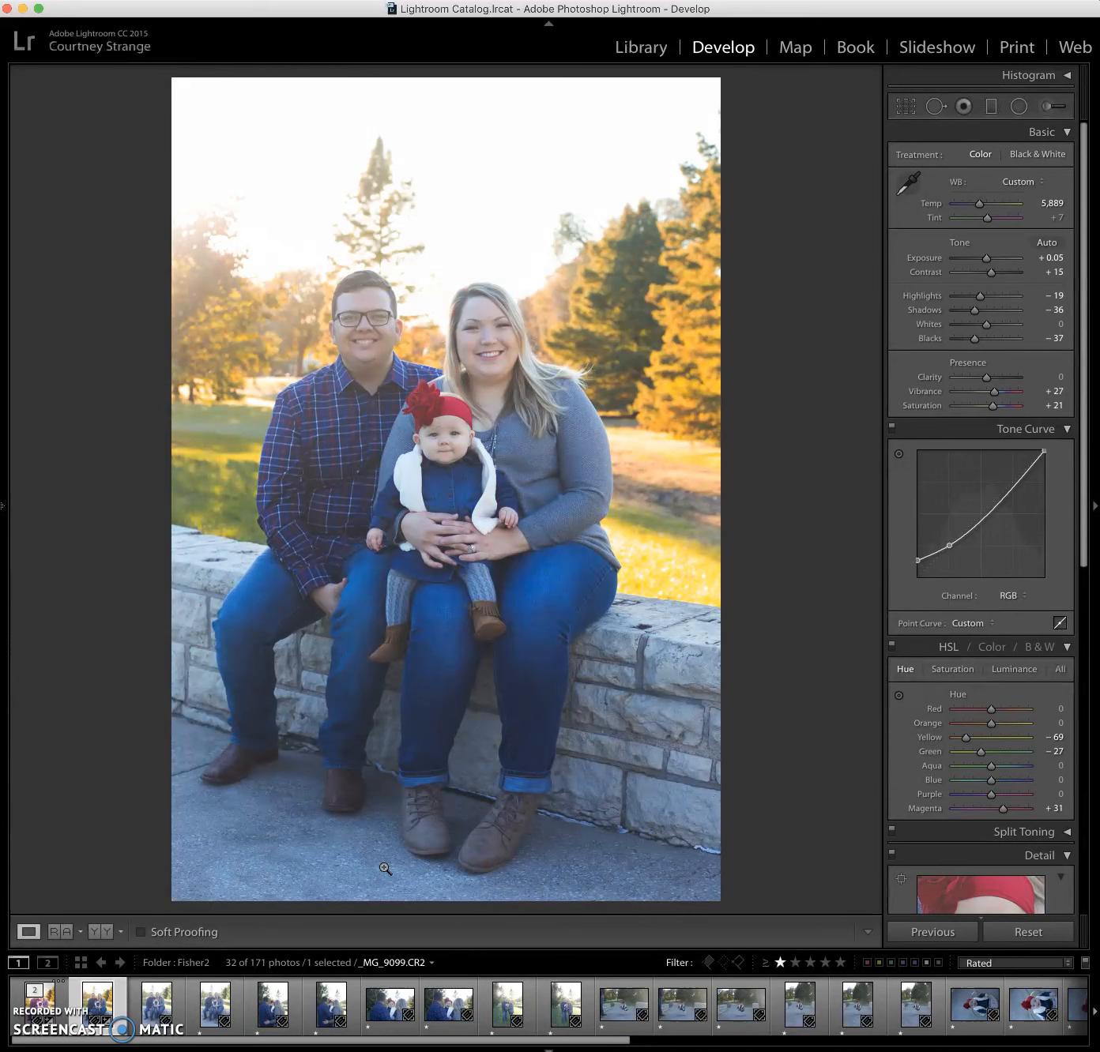
{"action": "key", "text": "0"}
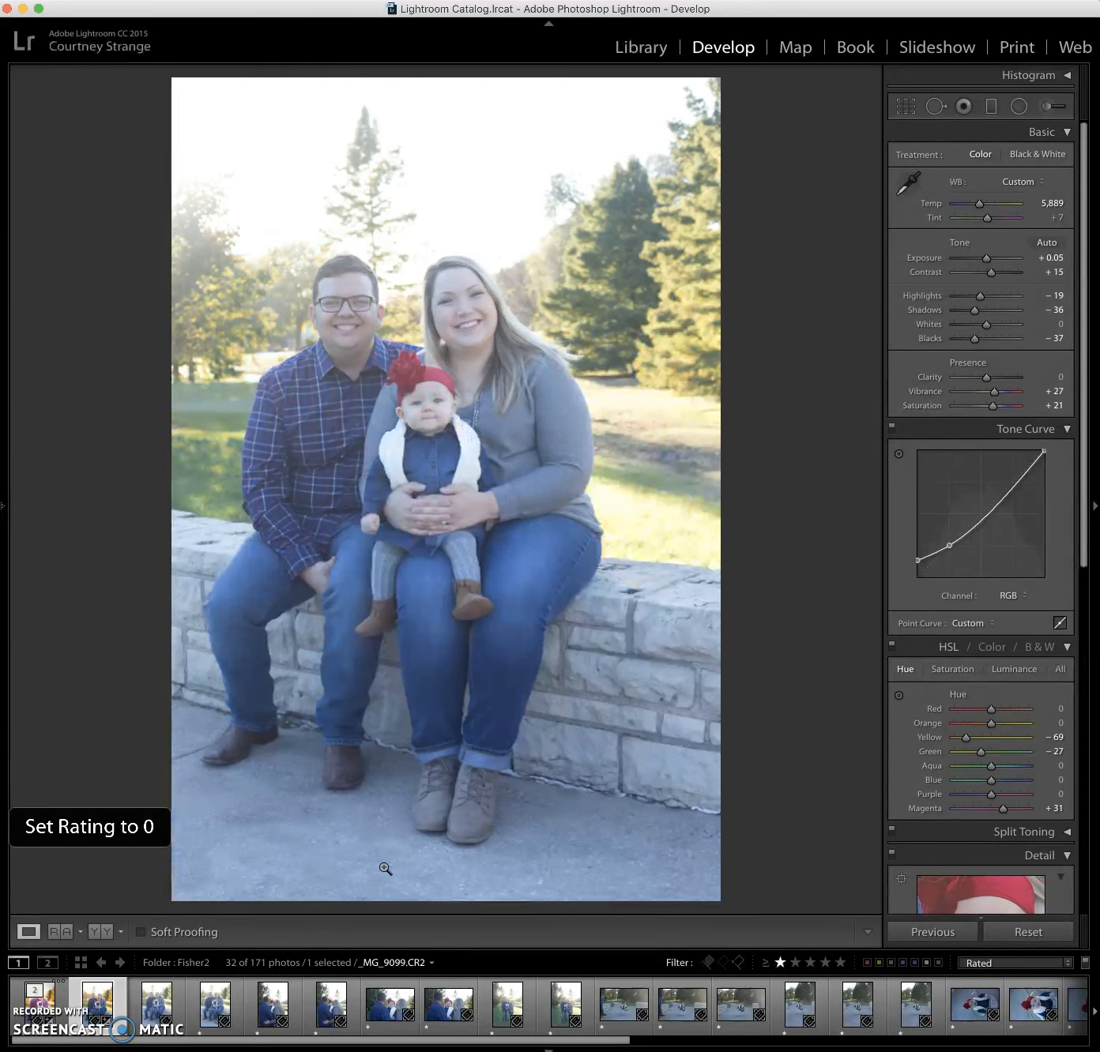